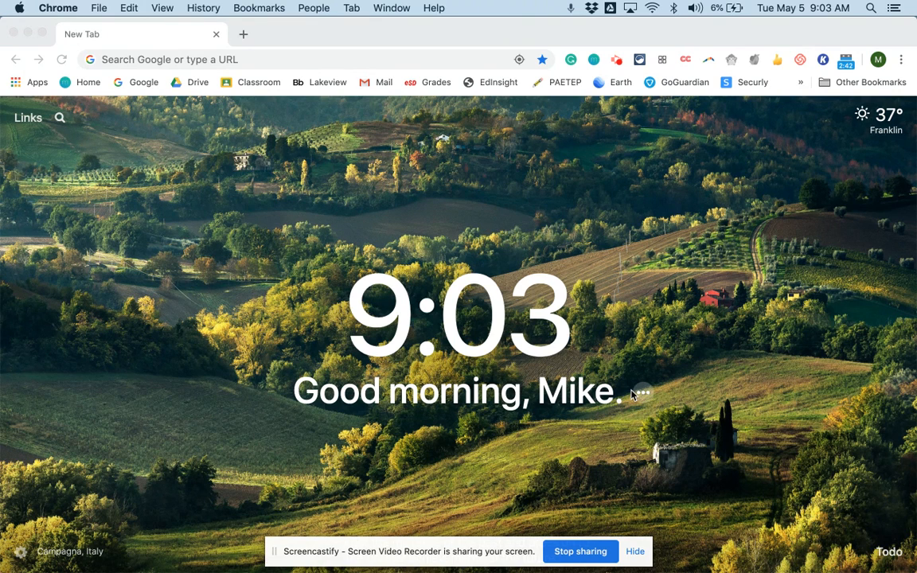
Step: Open Google Classroom and go to the classwork of the one-student Student Example Class
click(250, 85)
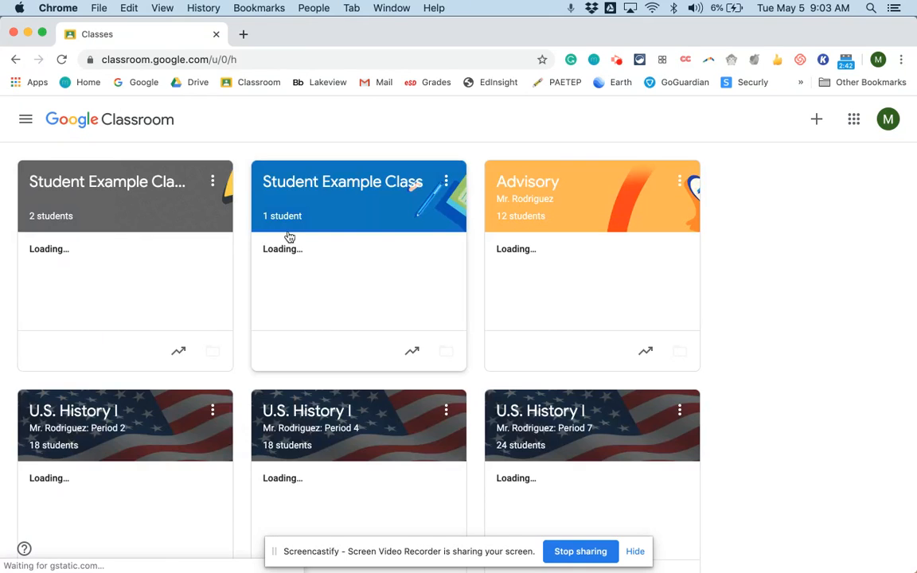
click(320, 180)
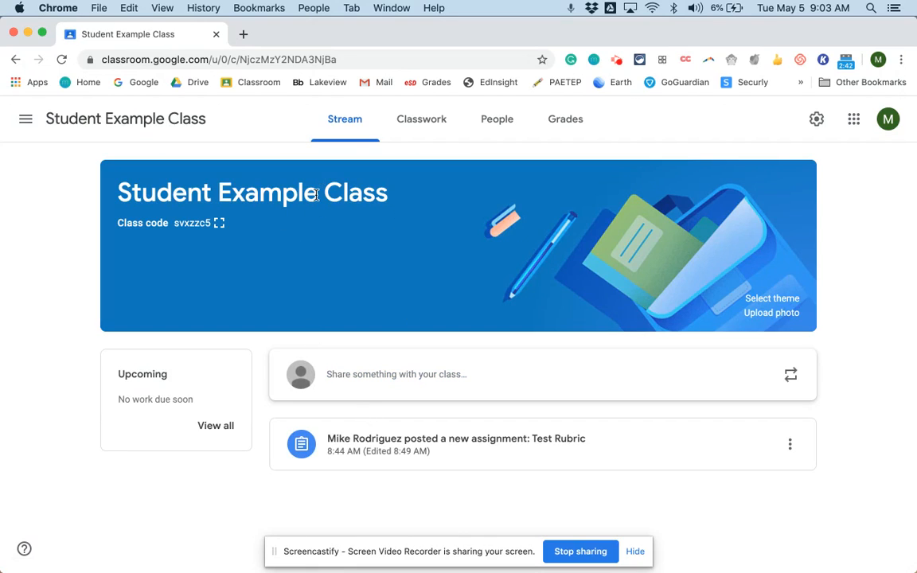
click(404, 124)
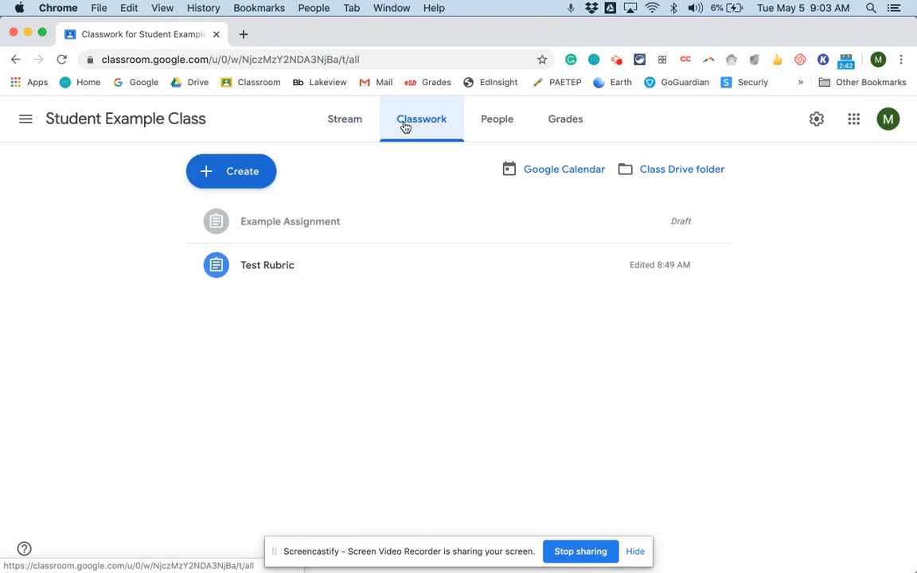
Step: Delete the draft assignment named Example Assignment from the classwork
click(713, 226)
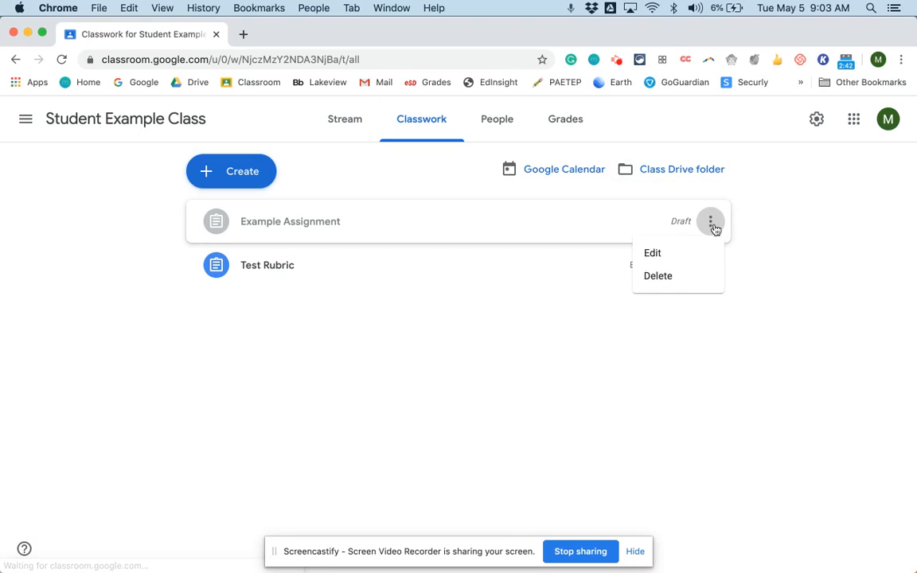
click(678, 276)
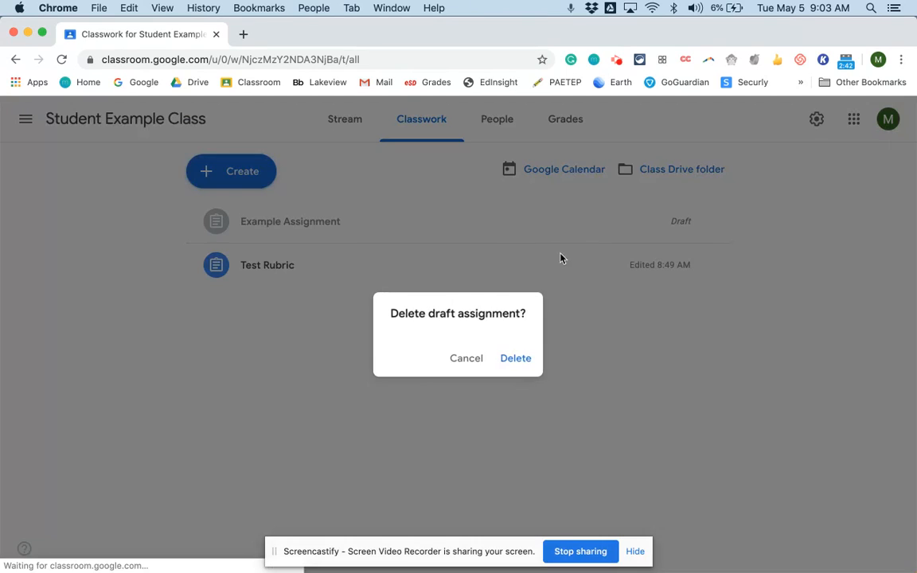
click(509, 356)
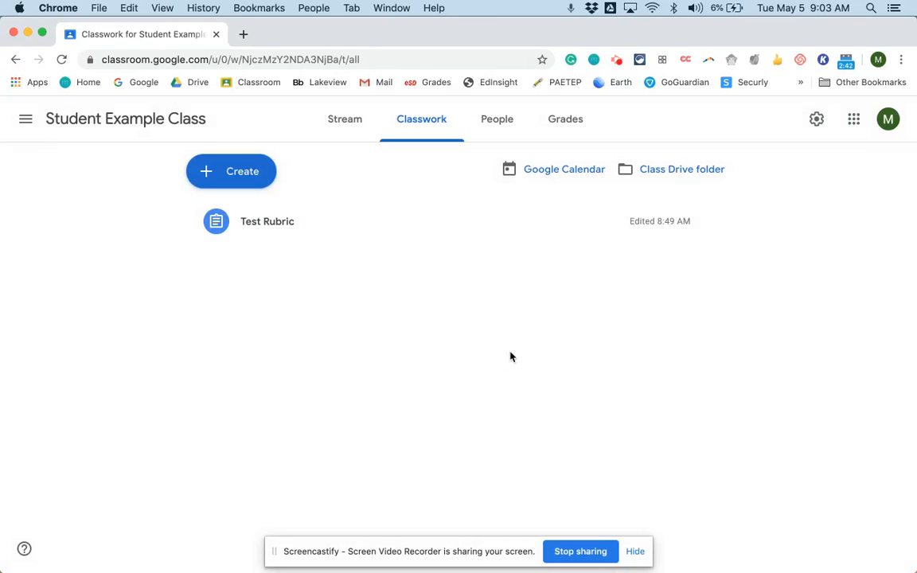
Step: Create a new assignment titled "Example Assignment"
click(227, 177)
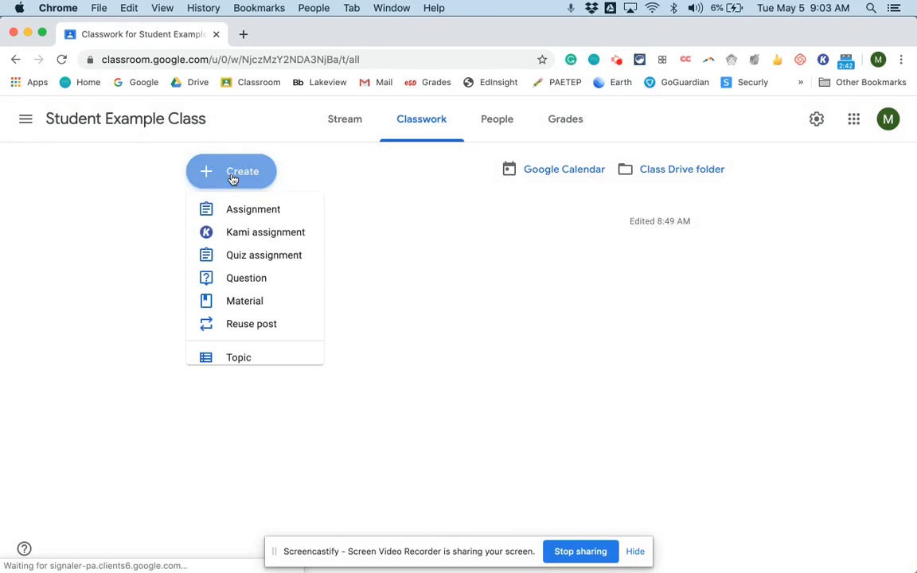
click(248, 212)
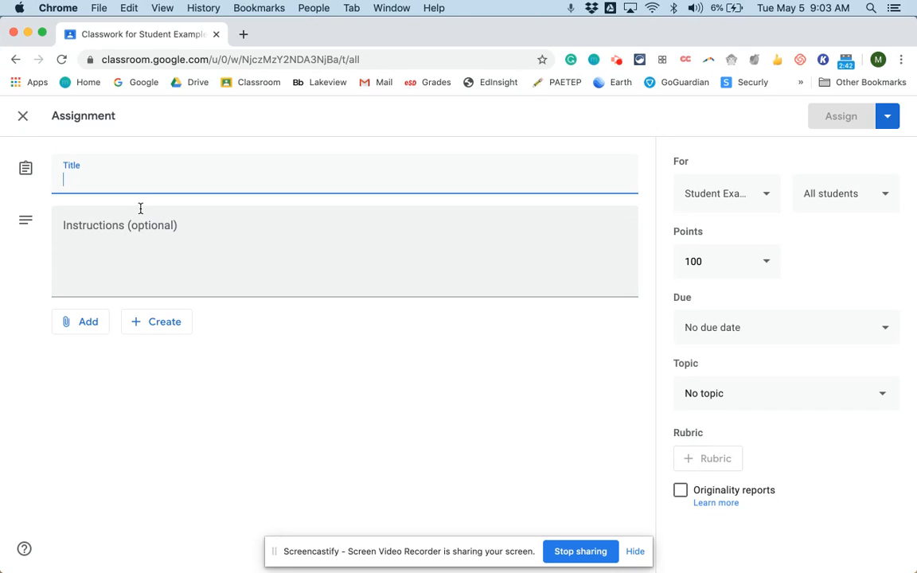
text(Ex)
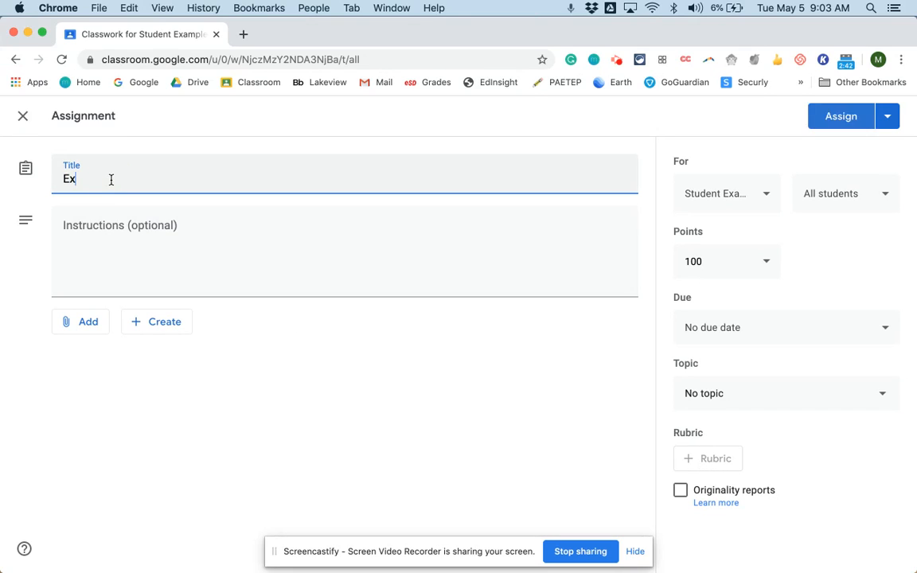
text(ample Assignment)
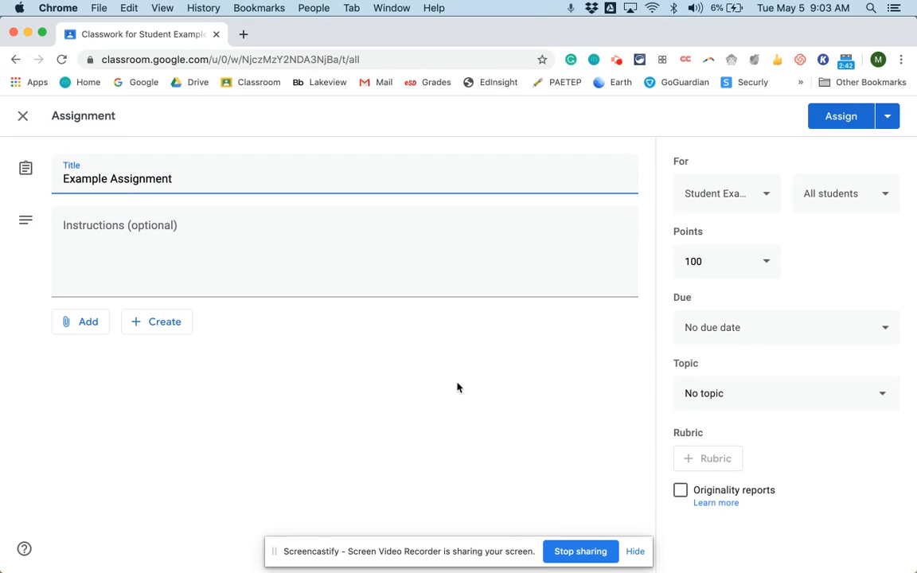
click(511, 396)
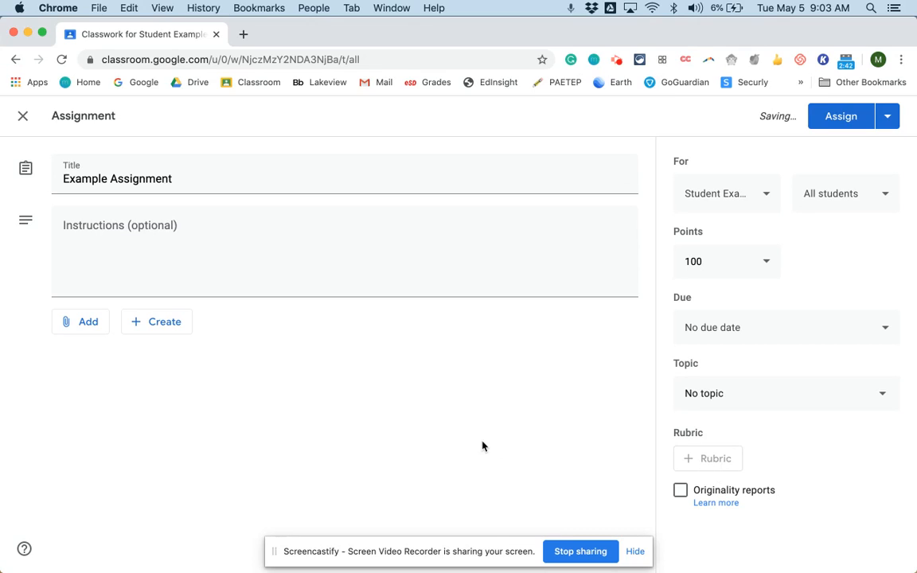
click(615, 452)
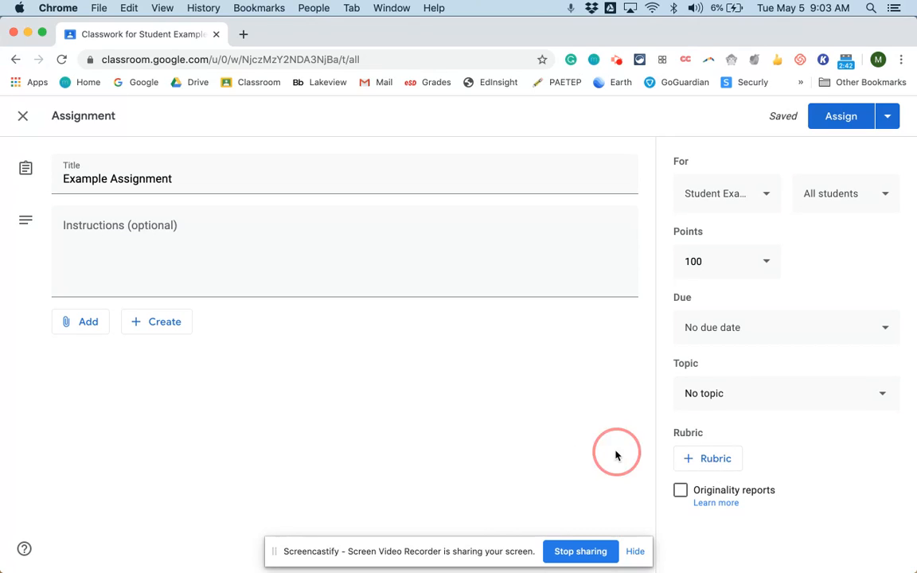
Step: Attach the existing Test Rubric from Student Example Class to the assignment by reusing it
click(715, 460)
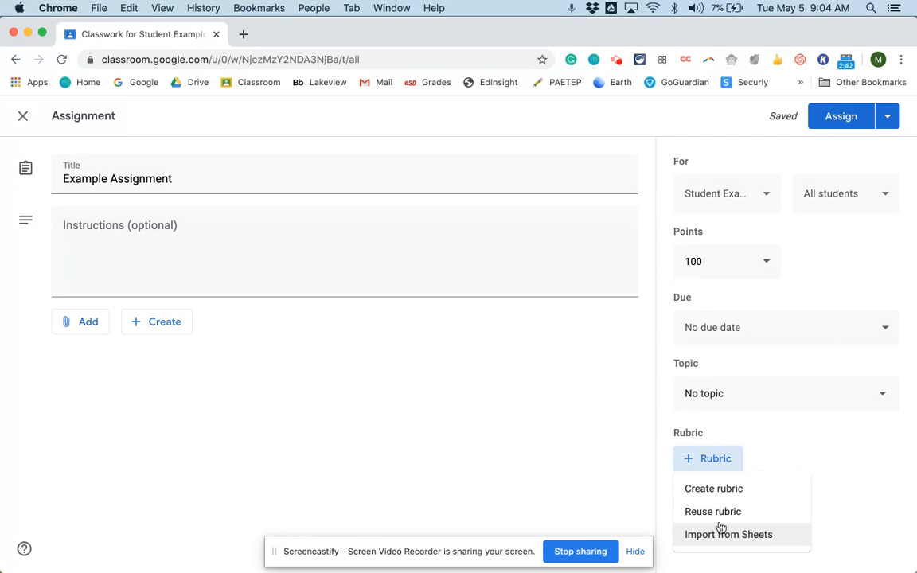
click(696, 515)
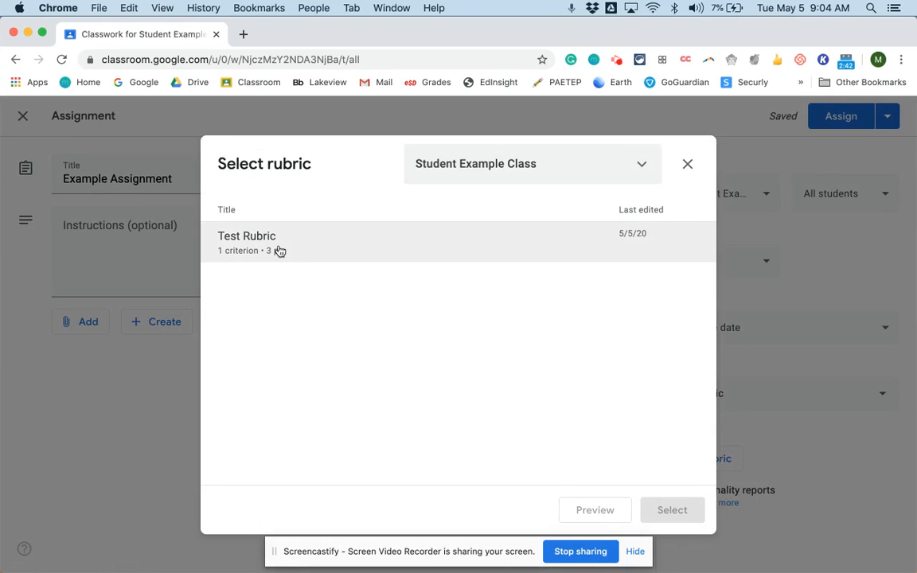
click(305, 254)
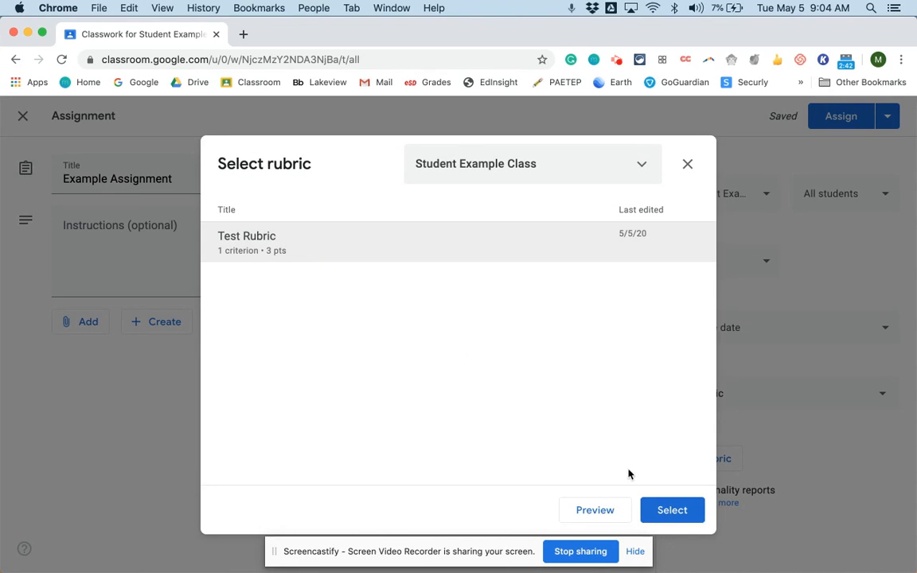
click(671, 510)
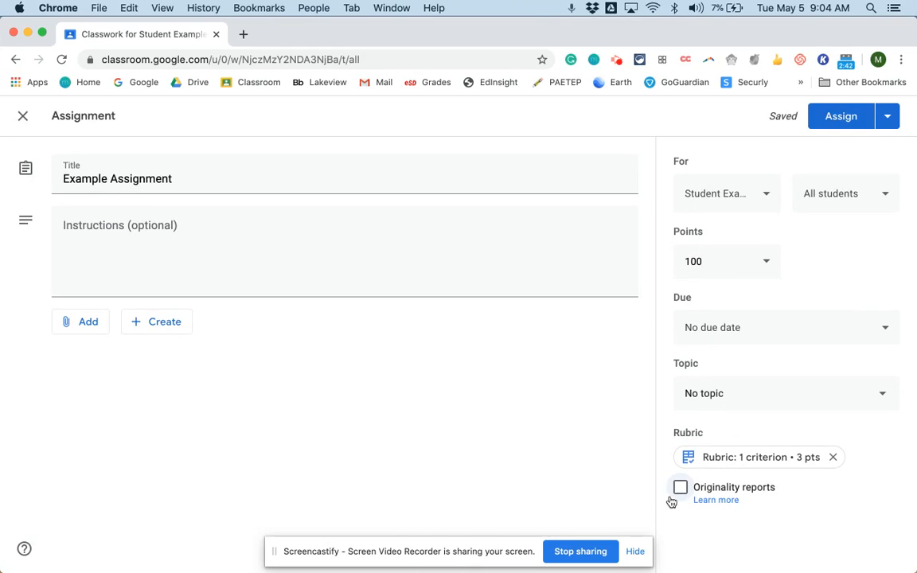
Step: View the attached rubric and its editable form, leave it unedited, and remove it from the assignment
click(749, 458)
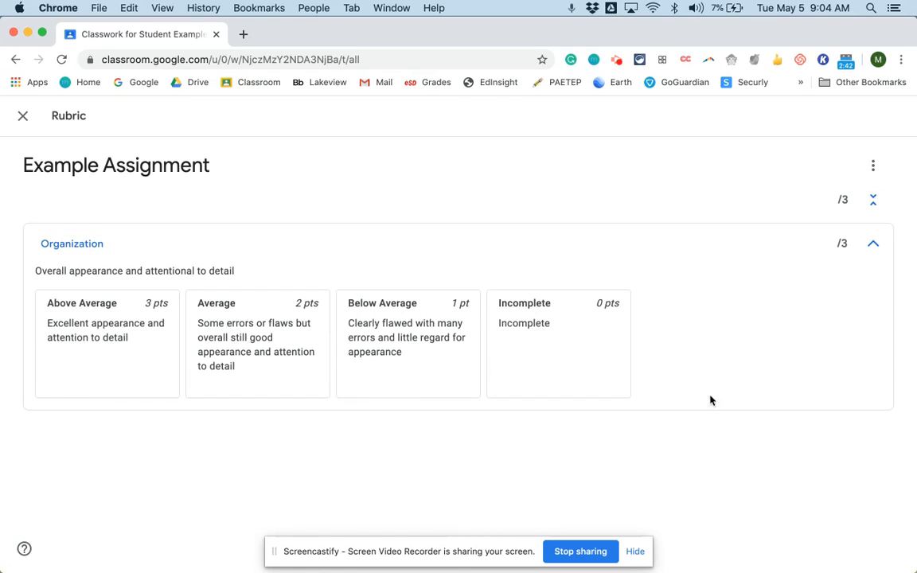
click(868, 166)
click(803, 203)
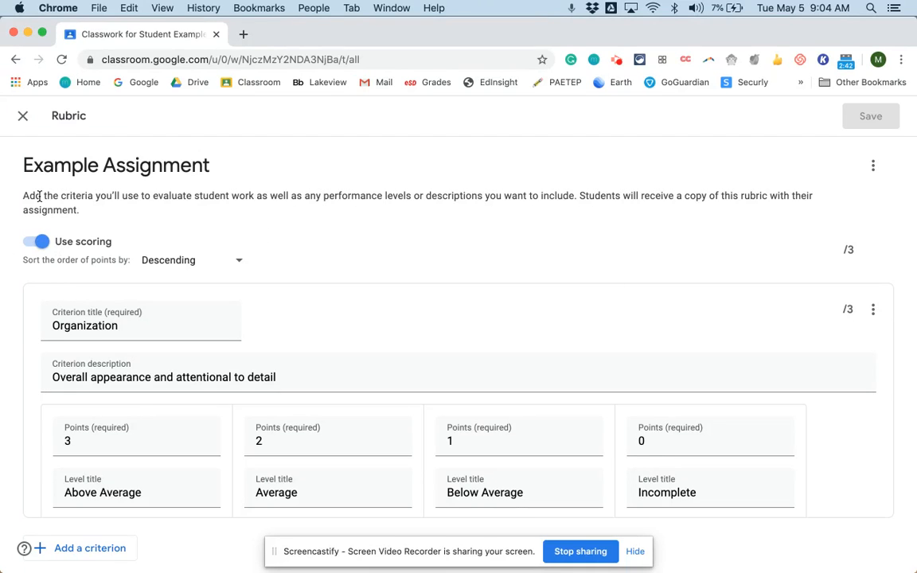
click(22, 115)
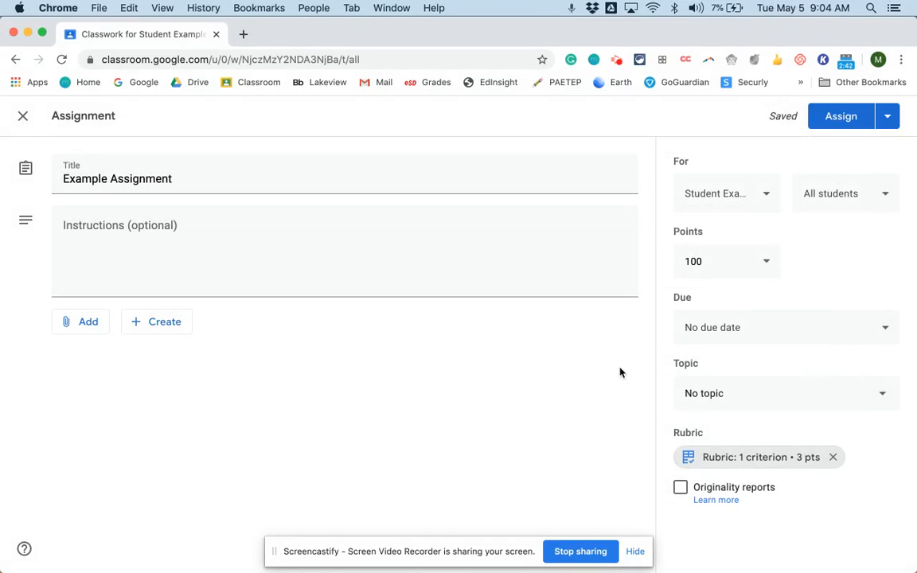
click(833, 458)
click(535, 380)
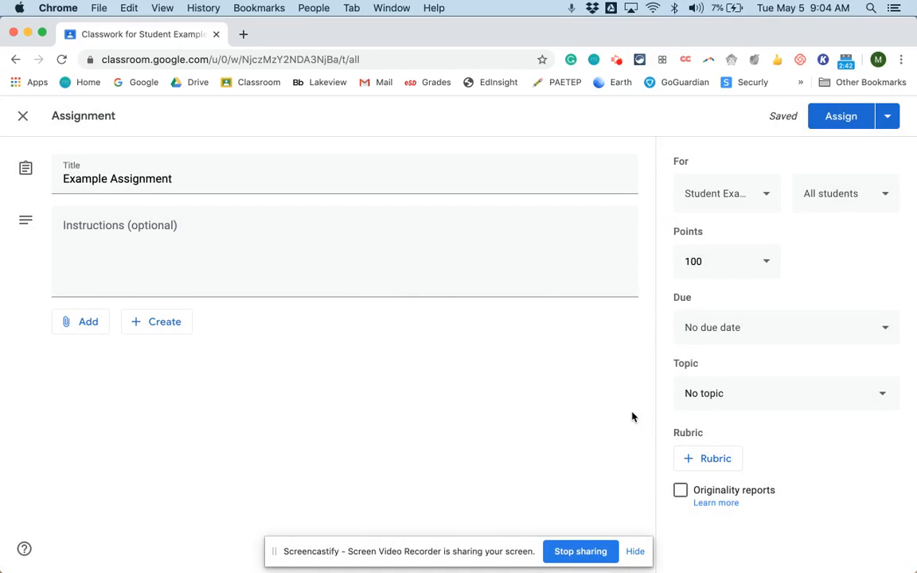
Step: Create a new rubric for the assignment and title its first criterion "Organization"
click(699, 462)
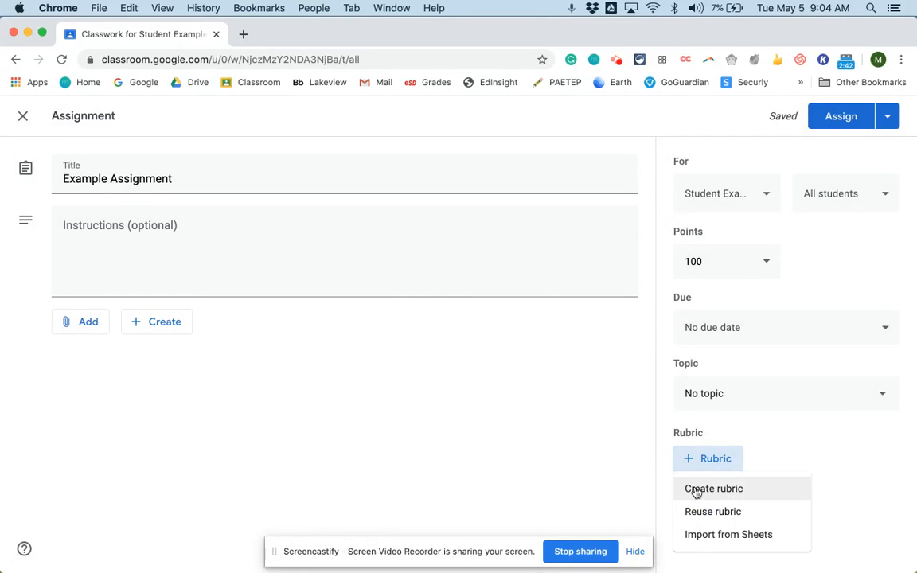
click(713, 490)
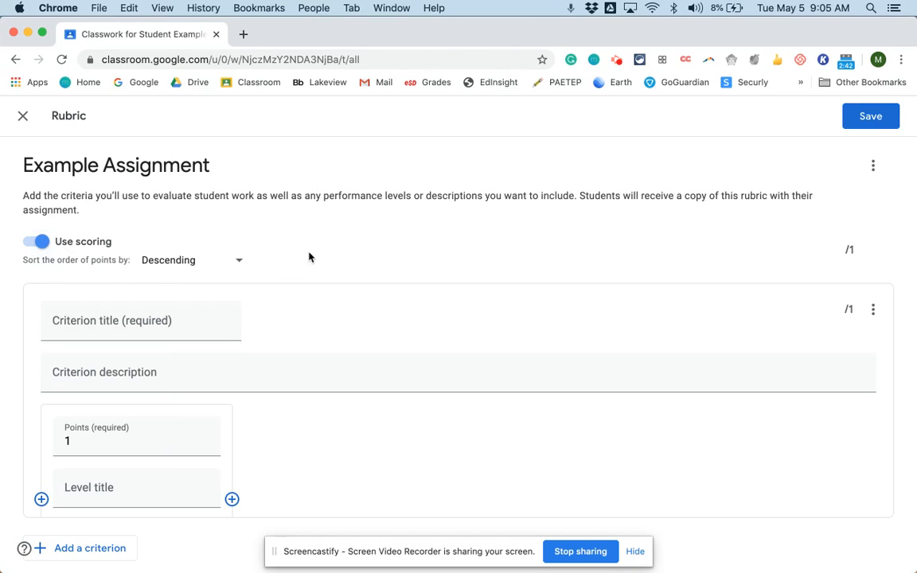
click(873, 167)
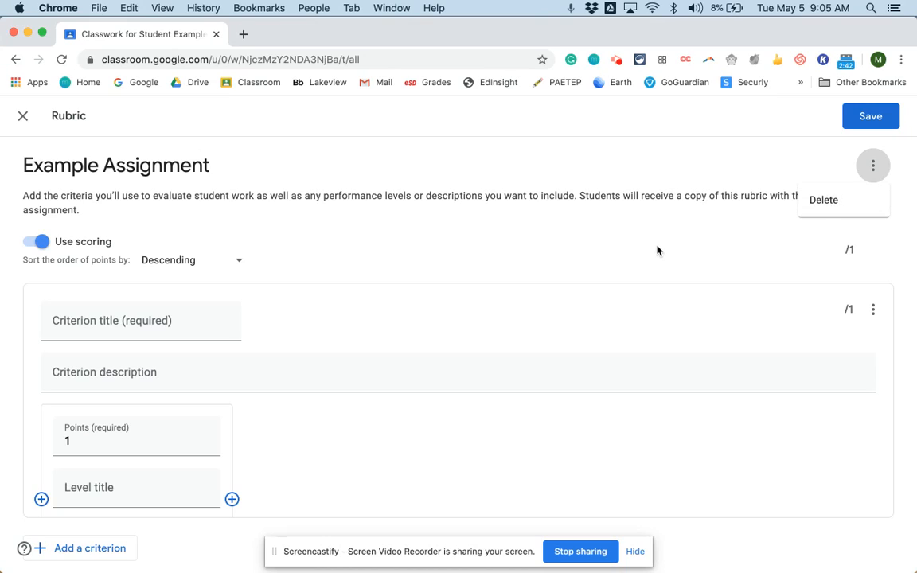
click(567, 323)
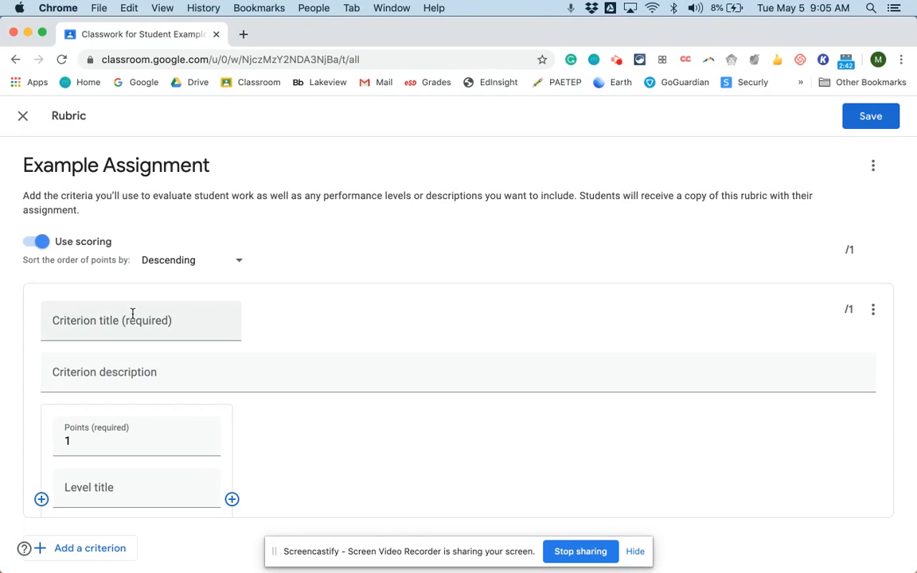
click(84, 324)
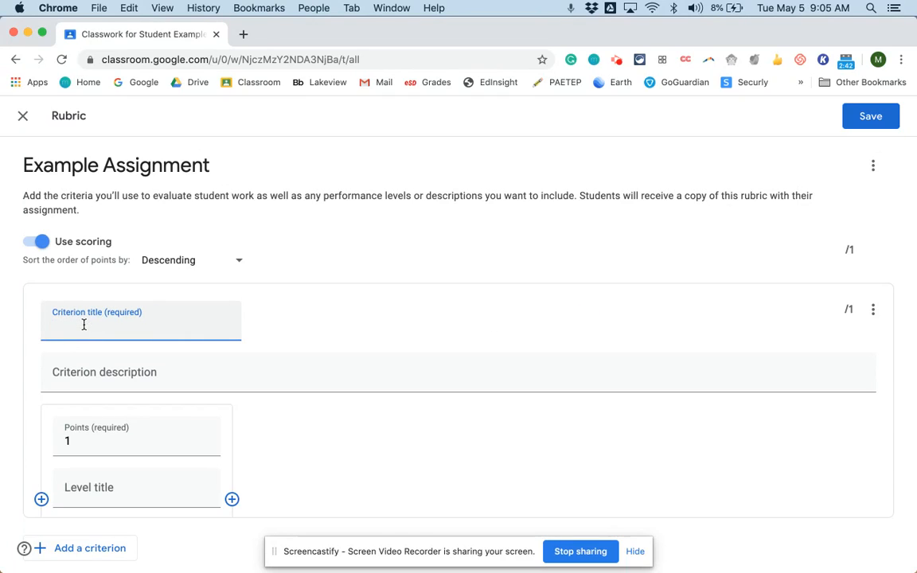
scroll(107, 327, down, 1)
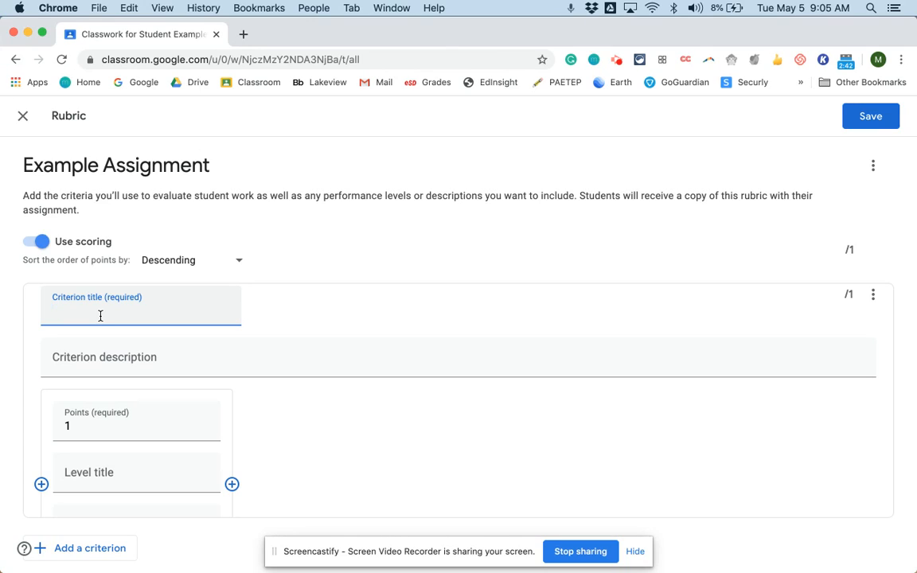
text(ganization)
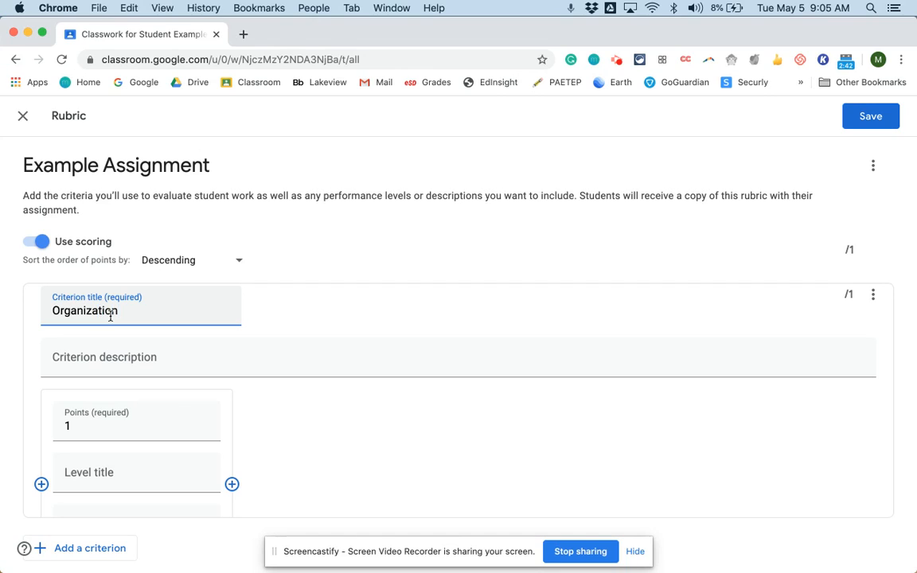
Step: Enter "Appearance and overall attention to detail" as the description of the Organization criterion
click(135, 365)
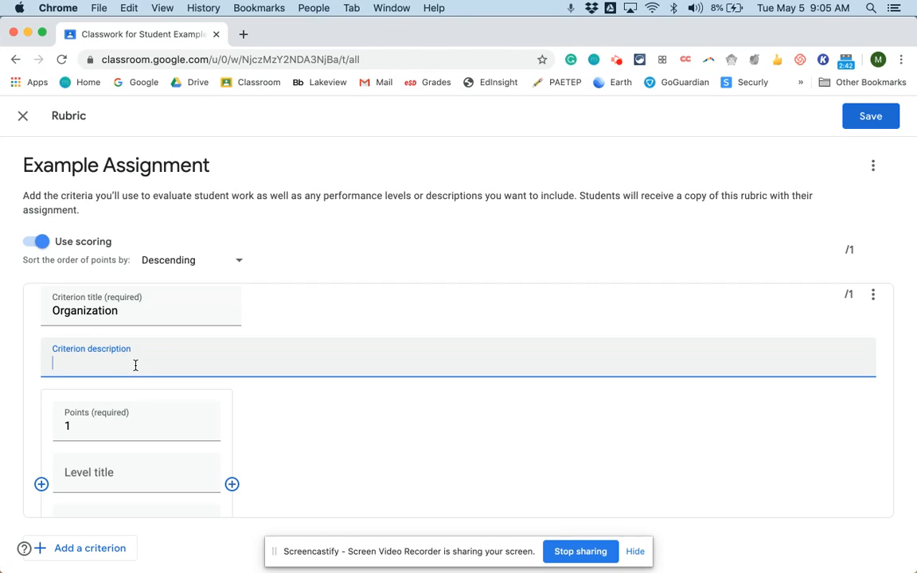
text(Appearance and)
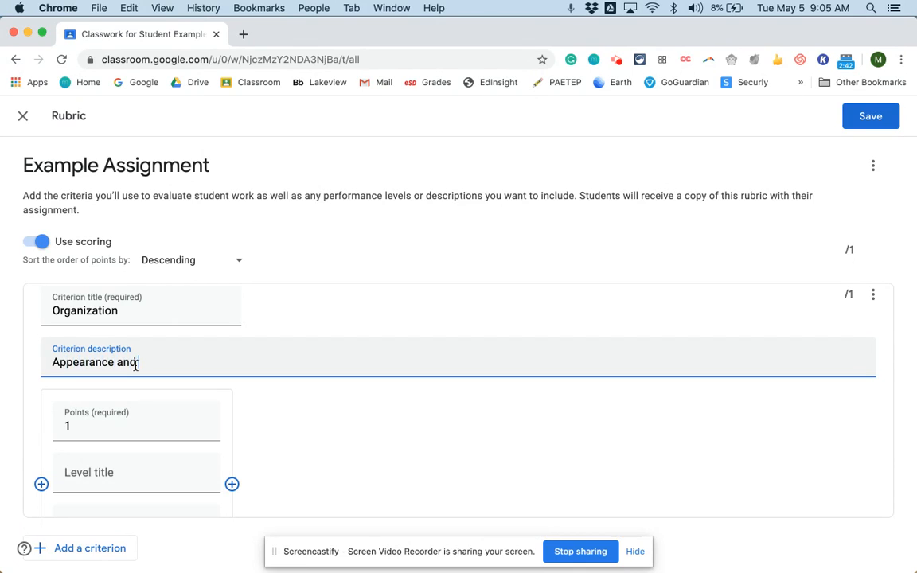
text( overr)
text(tention to detail)
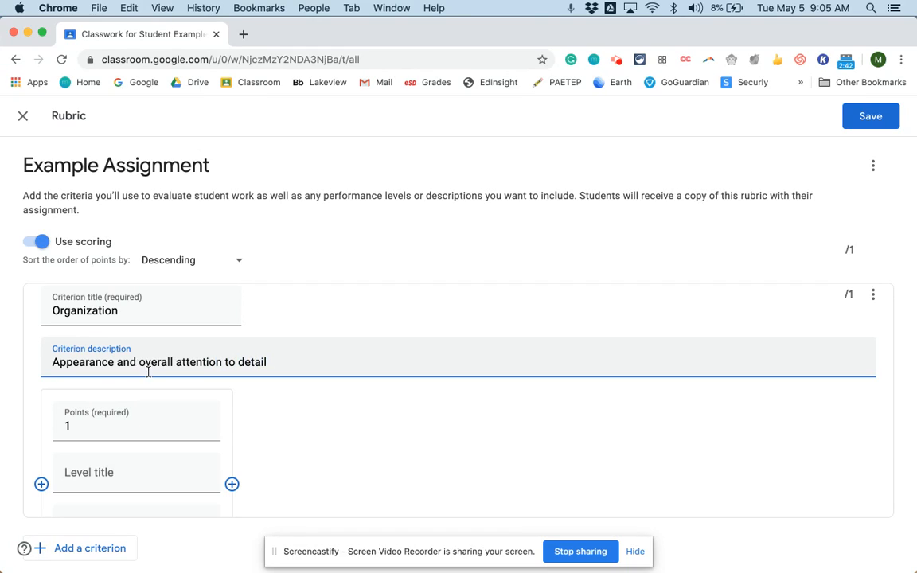
Step: Add three more performance levels after the first one in the Organization criterion
scroll(121, 452, down, 2)
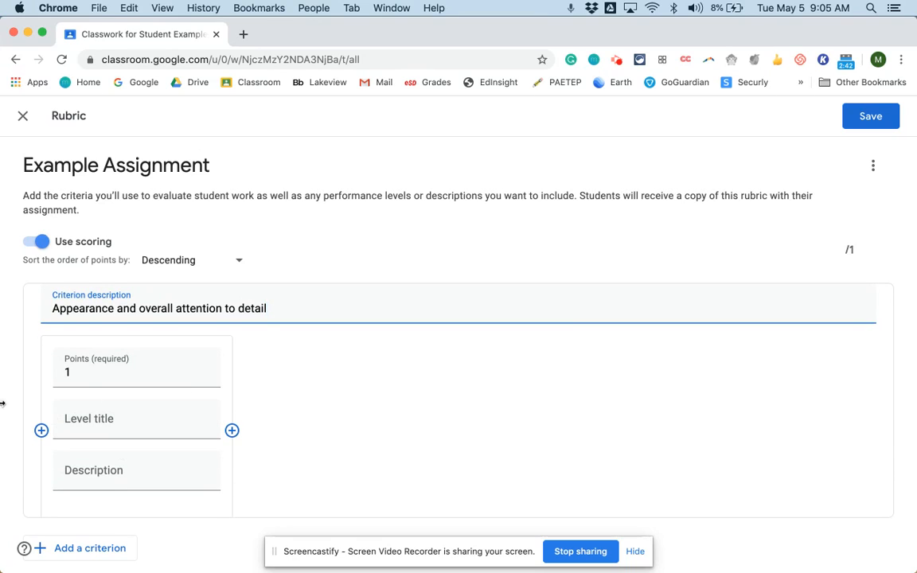
click(231, 430)
click(423, 423)
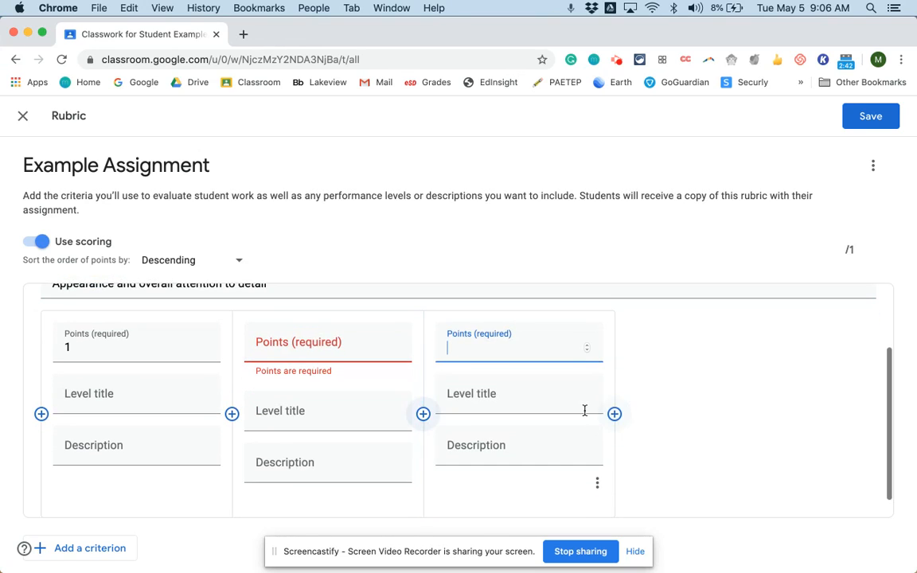
click(614, 415)
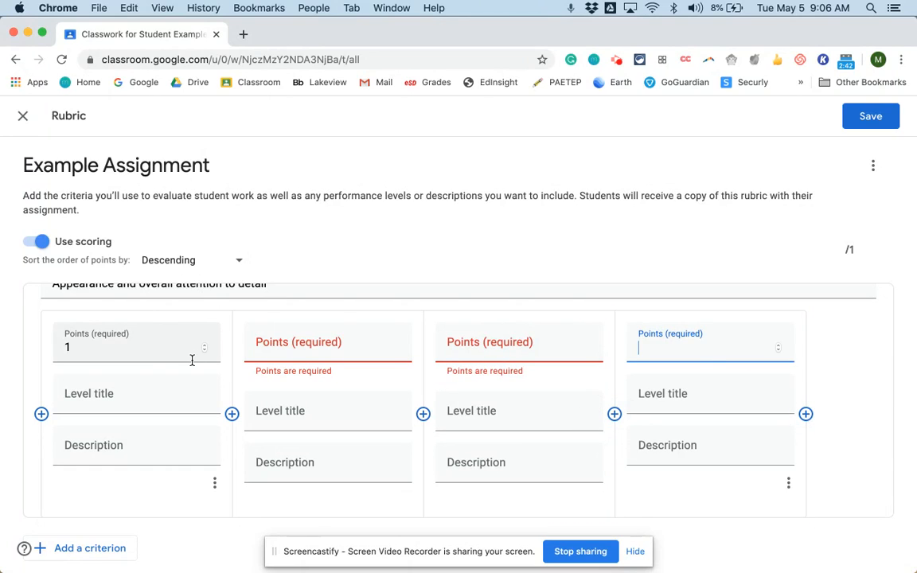
Step: Set the first performance level of the Organization criterion to 0 points with the title "Incomplete"
click(141, 350)
key(BackSpace)
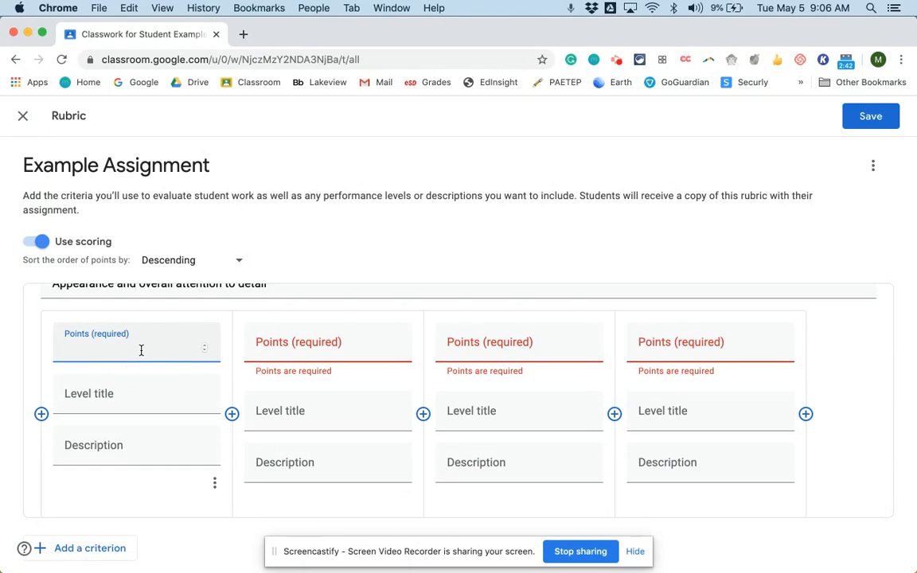
click(108, 406)
text(In)
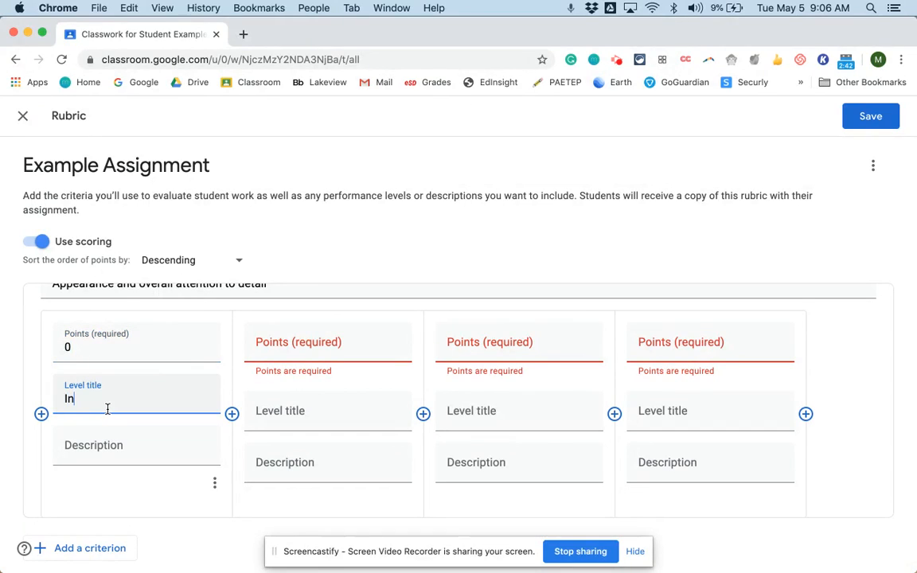
text(complete)
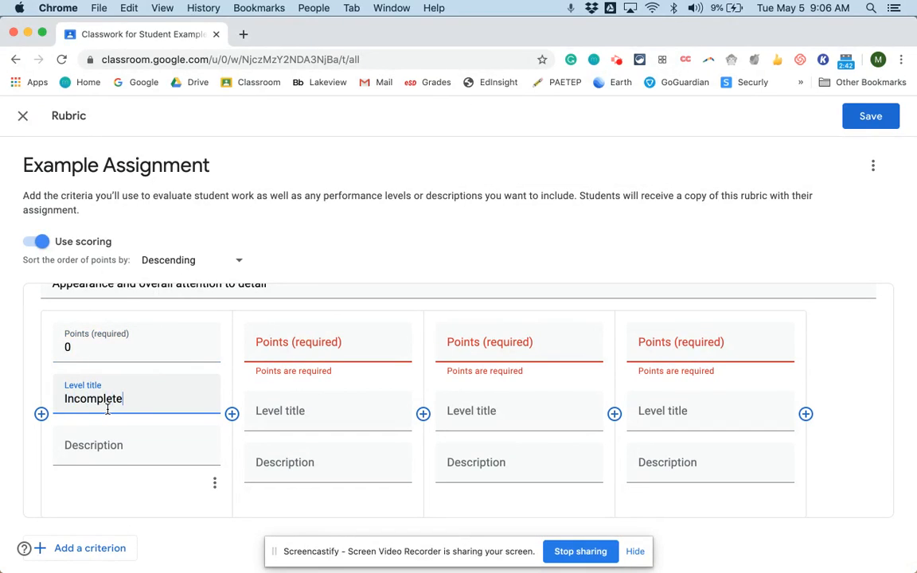
Step: Set the second performance level to 1 point with the title "Below Average"
click(303, 356)
text(1)
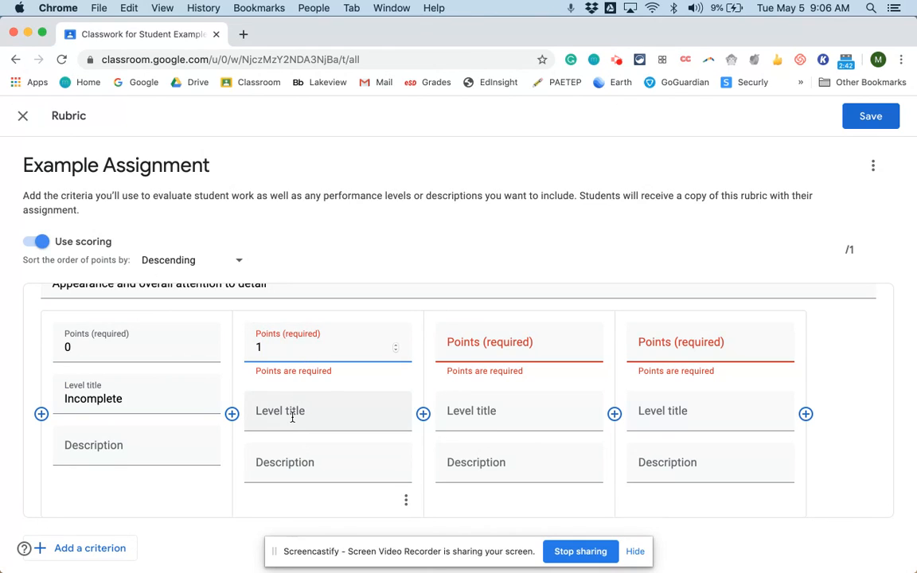
click(291, 415)
text(Below )
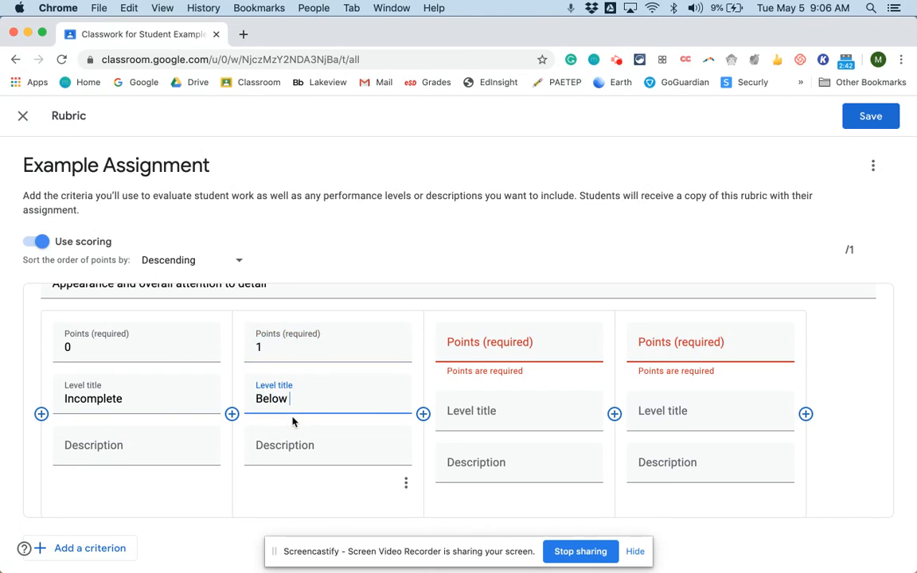
text(Average)
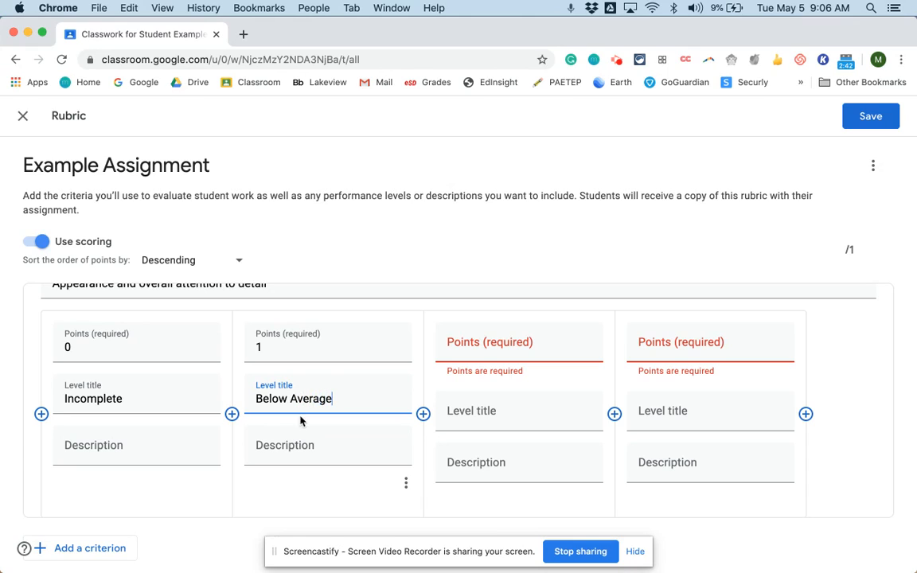
Step: Set the third performance level to 2 points titled "Average" and the fourth to 3 points titled "Above Average"
click(466, 354)
text(2)
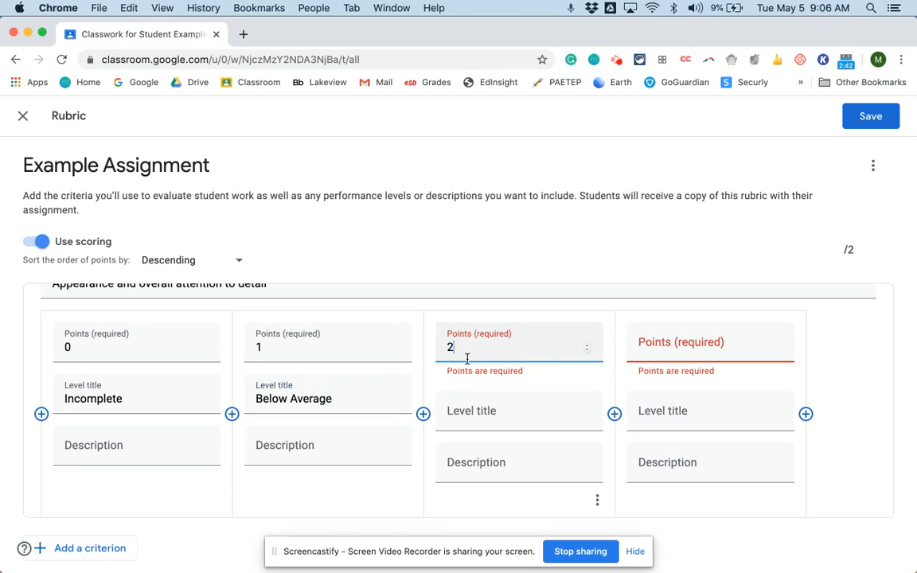
click(473, 411)
text(Averaag)
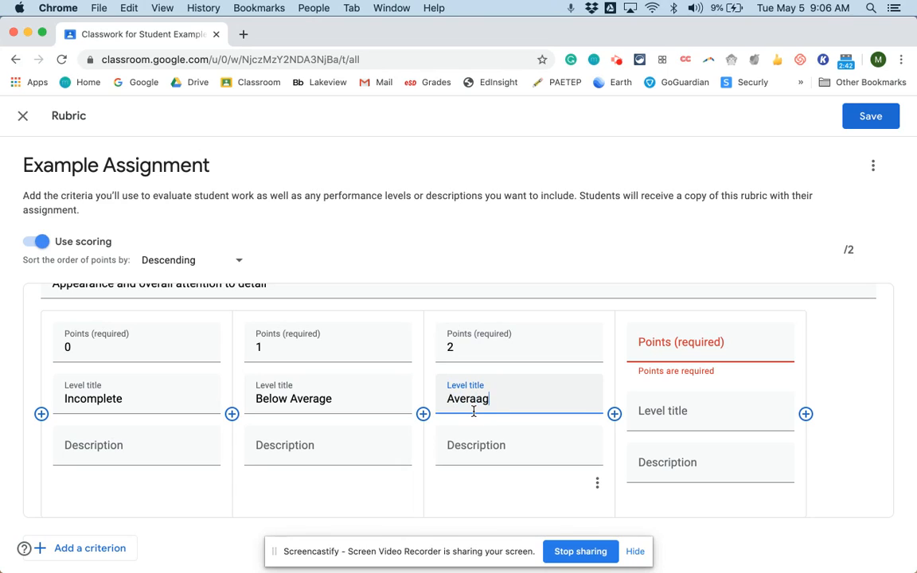
text(e)
key(BackSpace)
key(BackSpace)
key(BackSpace)
text(ge)
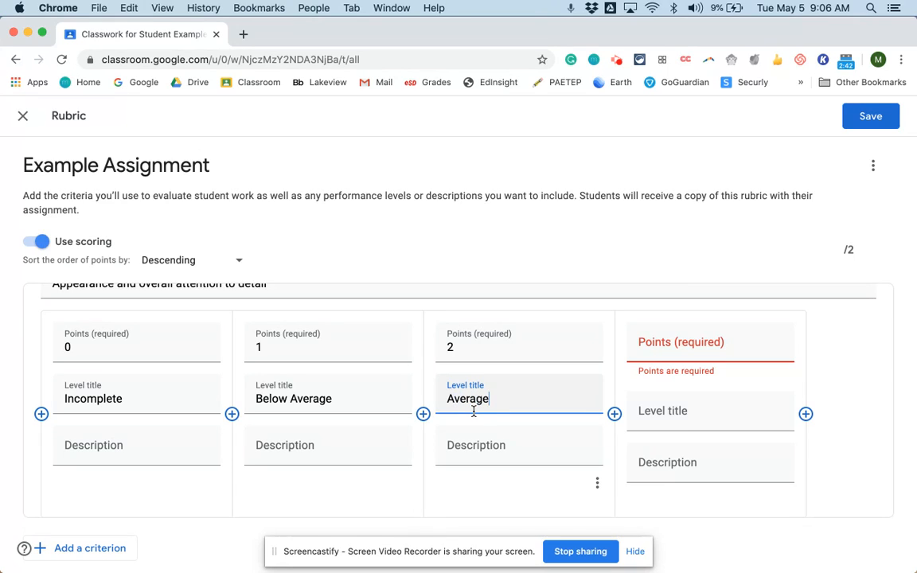
click(681, 348)
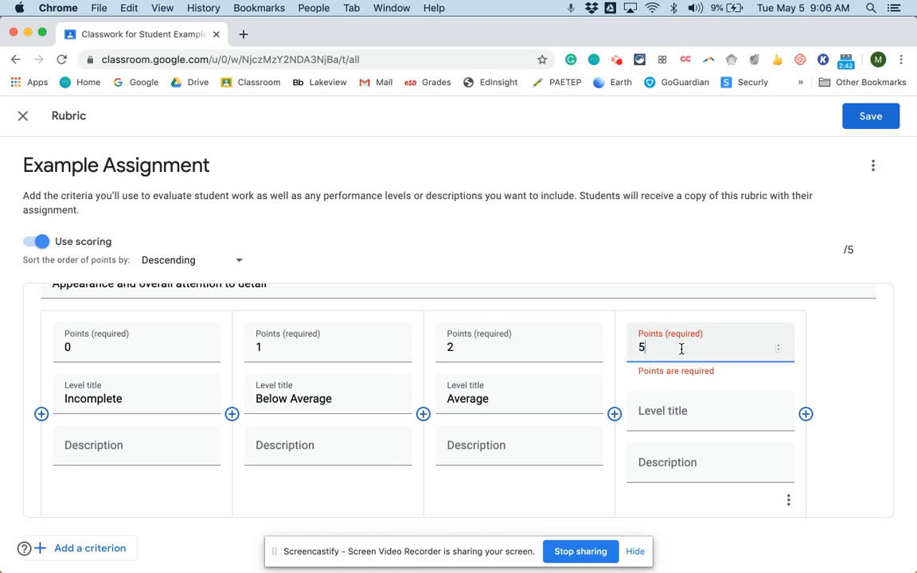
click(682, 409)
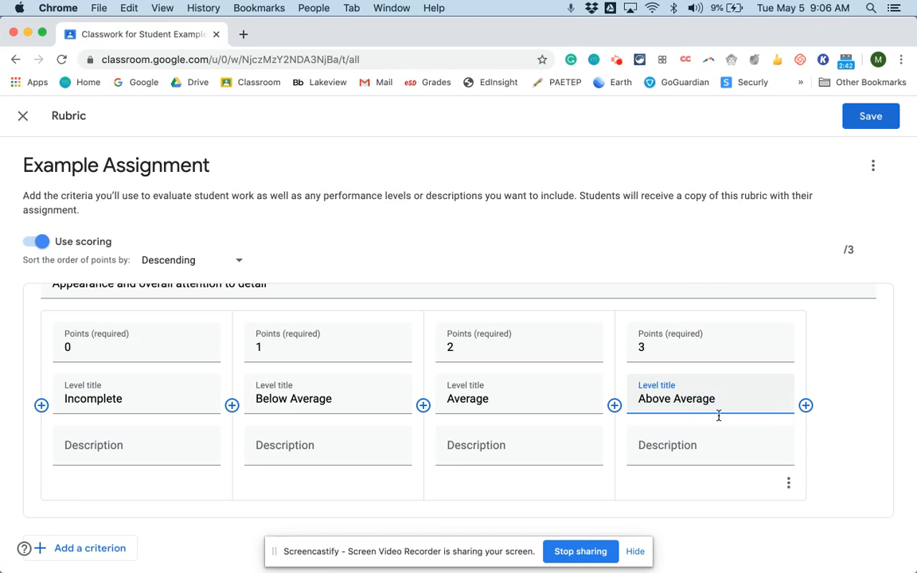
Step: Enter the filler descriptions "hwewuifheruifheir", "rrhrthtreh", "greregrwr" and "grewgegrwere" for the Incomplete, Below Average, Average and Above Average levels
click(107, 450)
text(hwewuifheruifheir)
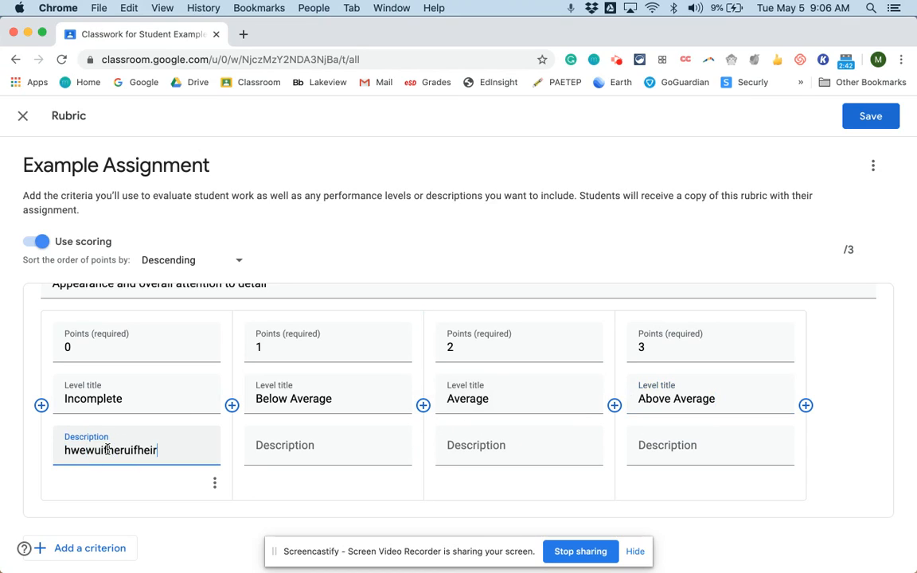
click(301, 440)
text(rrh)
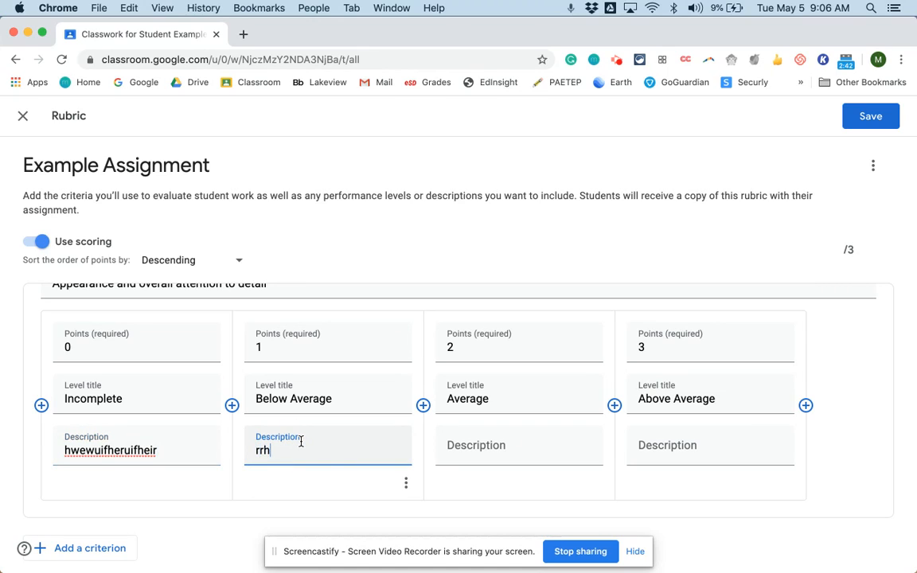
text(rthtreh)
click(512, 450)
text(greregrwr)
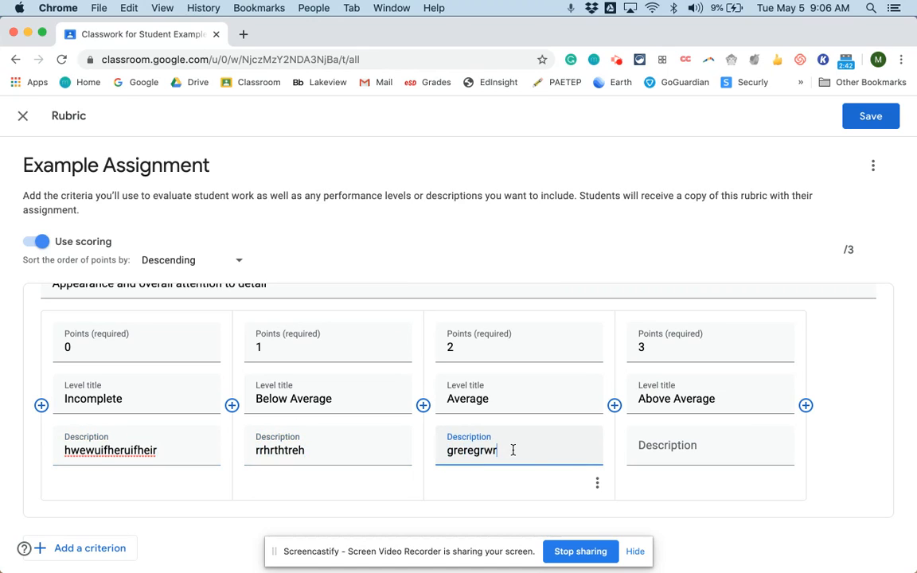
click(693, 448)
text(grewgegrwere)
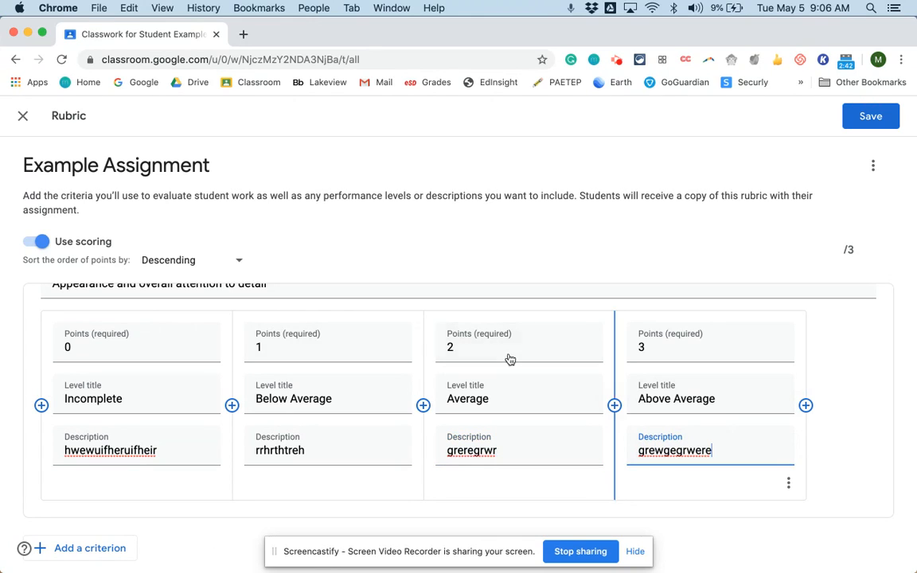
Step: Examine the options available for the Organization criterion and review the order and contents of its performance levels
scroll(819, 370, down, 1)
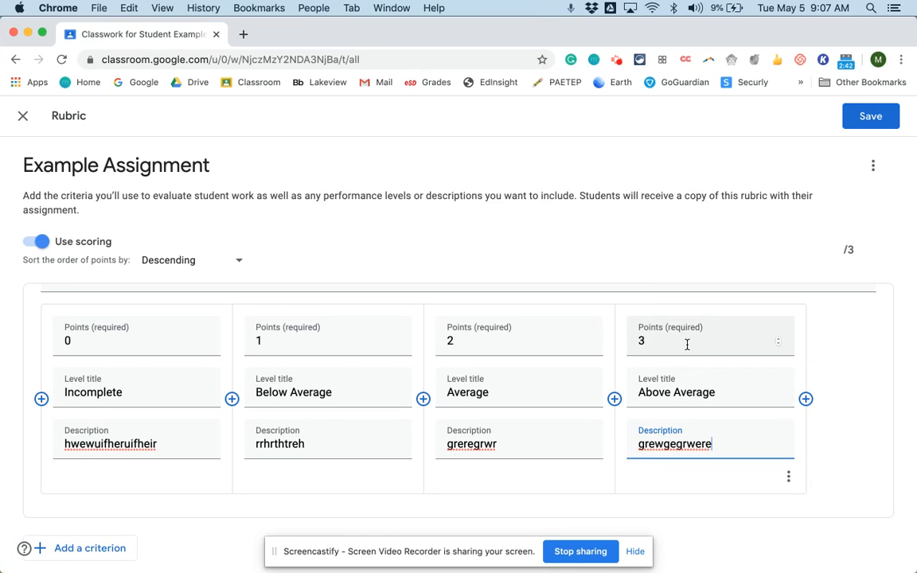
scroll(685, 344, up, 3)
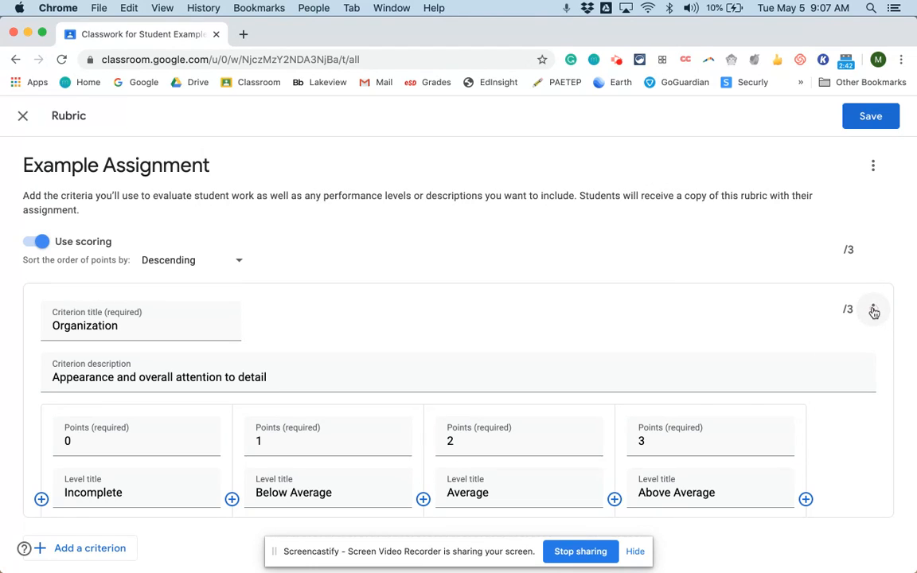
click(873, 310)
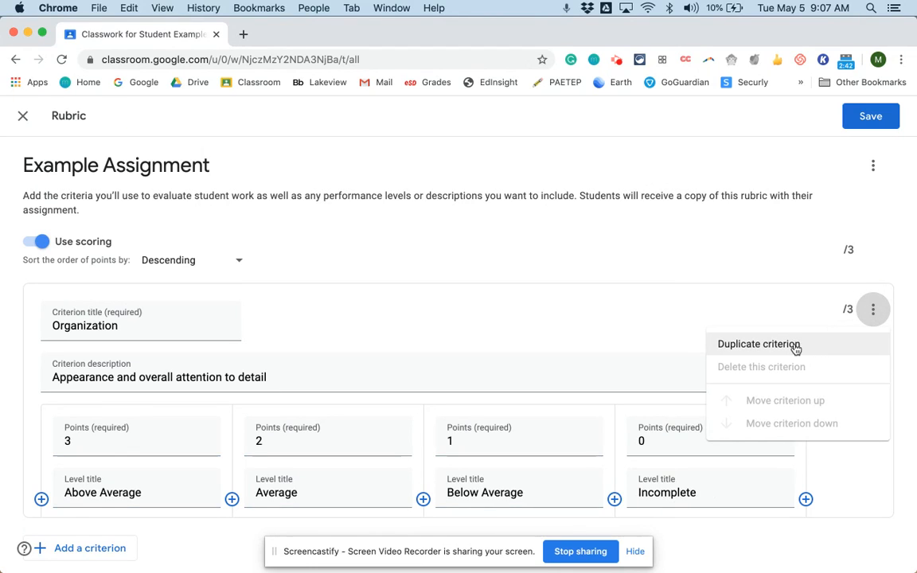
click(644, 313)
scroll(542, 354, down, 2)
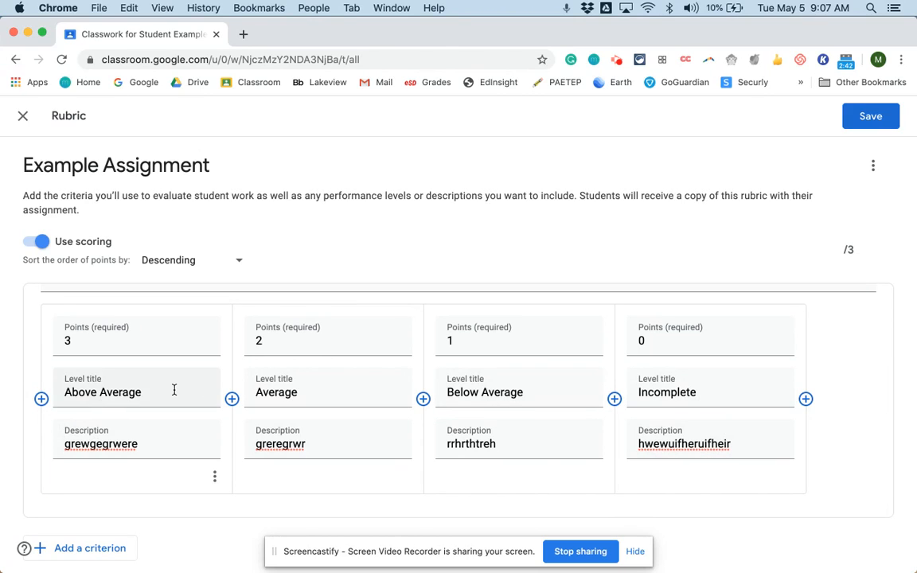
scroll(174, 390, up, 2)
scroll(434, 354, down, 2)
scroll(427, 369, up, 2)
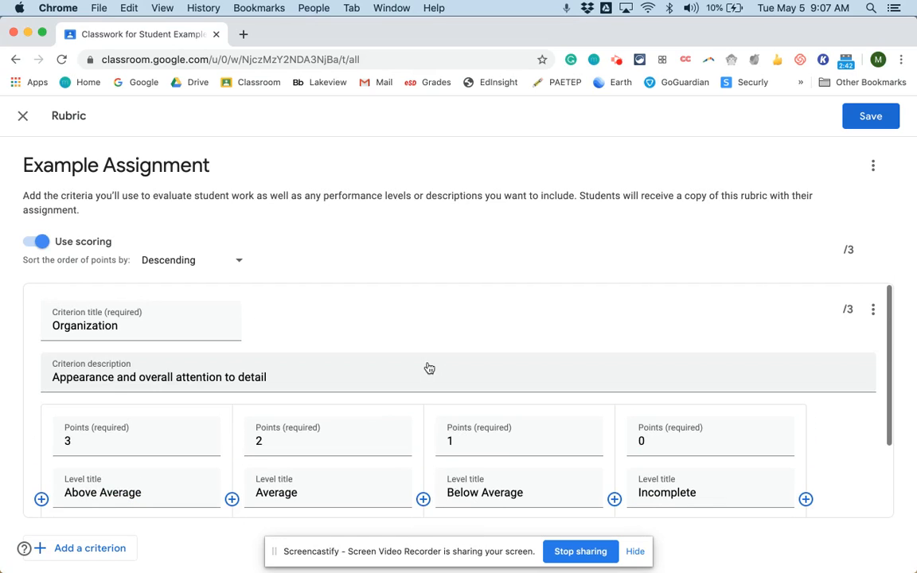
scroll(427, 368, down, 2)
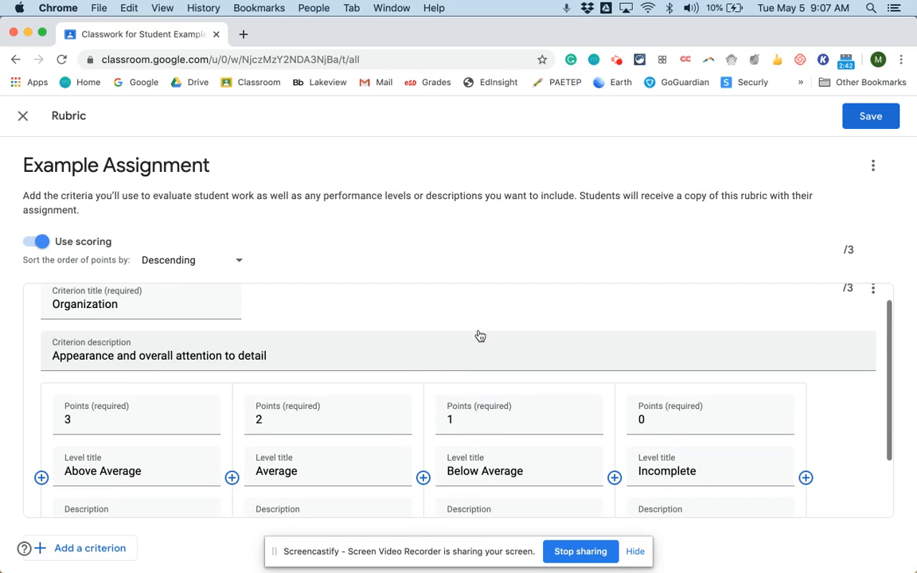
scroll(477, 335, up, 2)
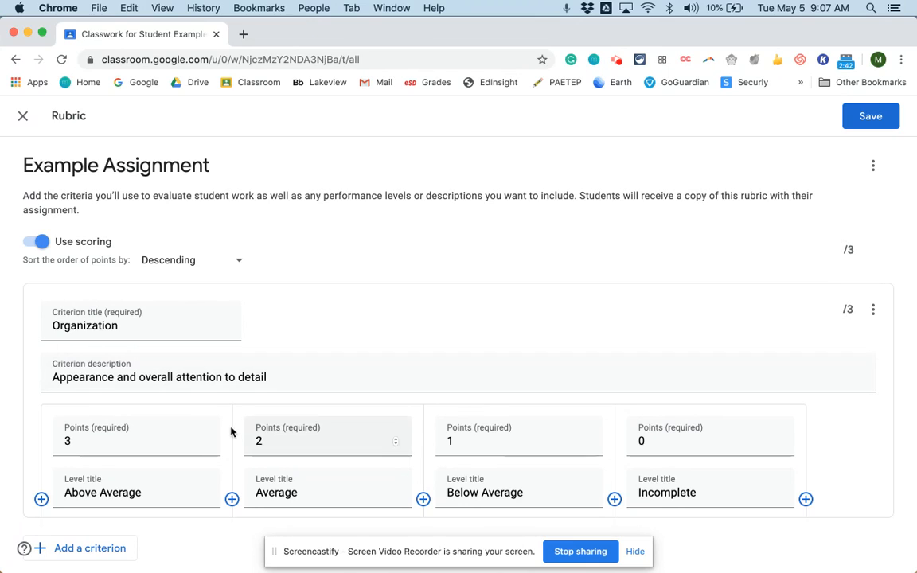
Step: Change the points to 6 for Above Average, 4 for Average and 2 for Below Average
scroll(68, 442, down, 2)
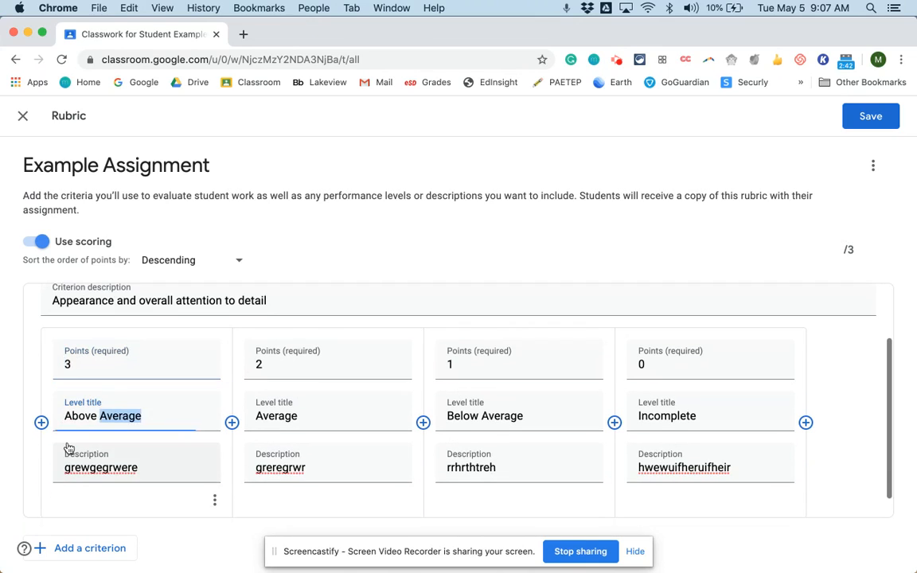
click(70, 366)
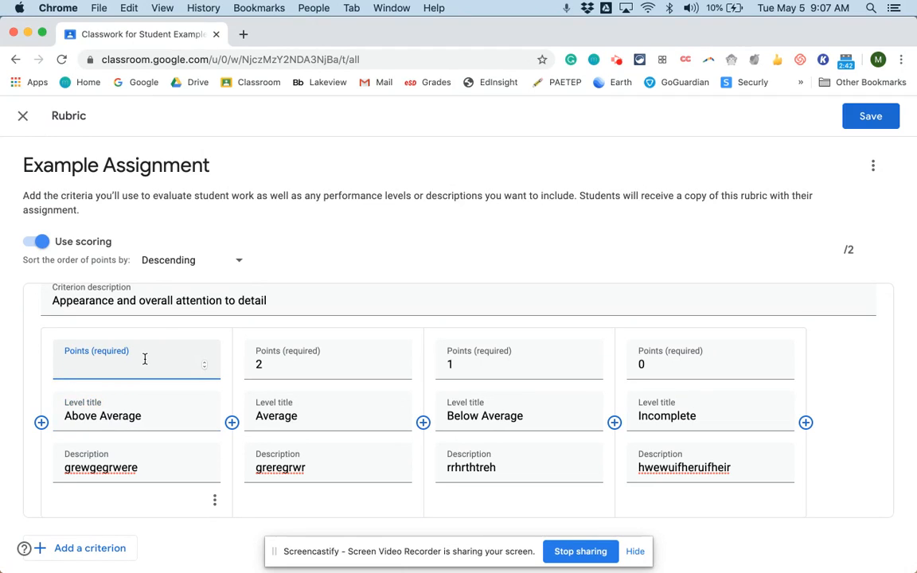
click(260, 364)
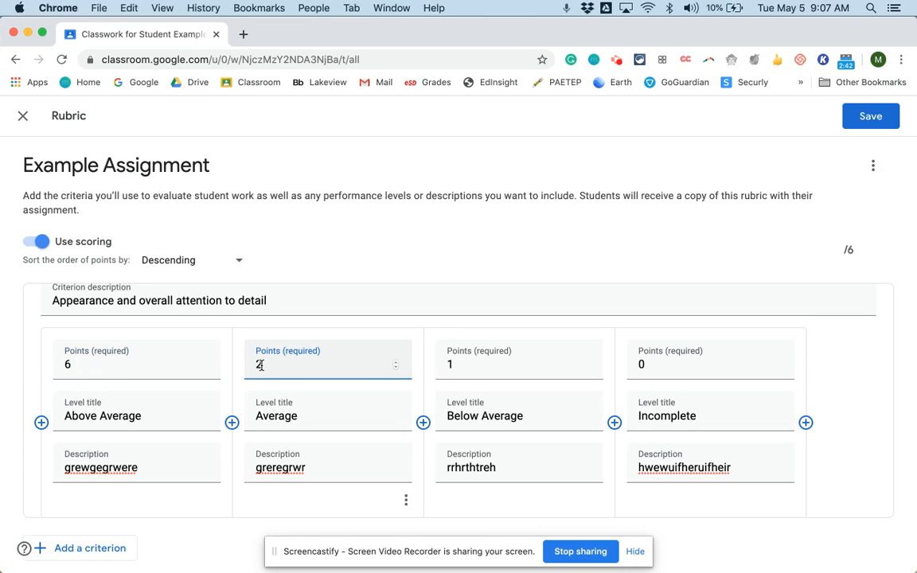
text(4)
click(451, 365)
scroll(613, 334, up, 2)
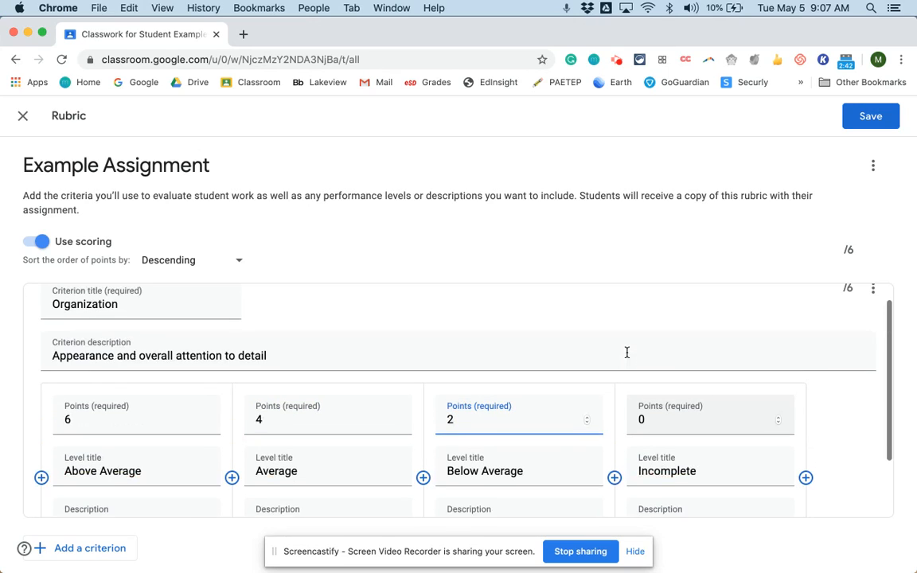
click(657, 307)
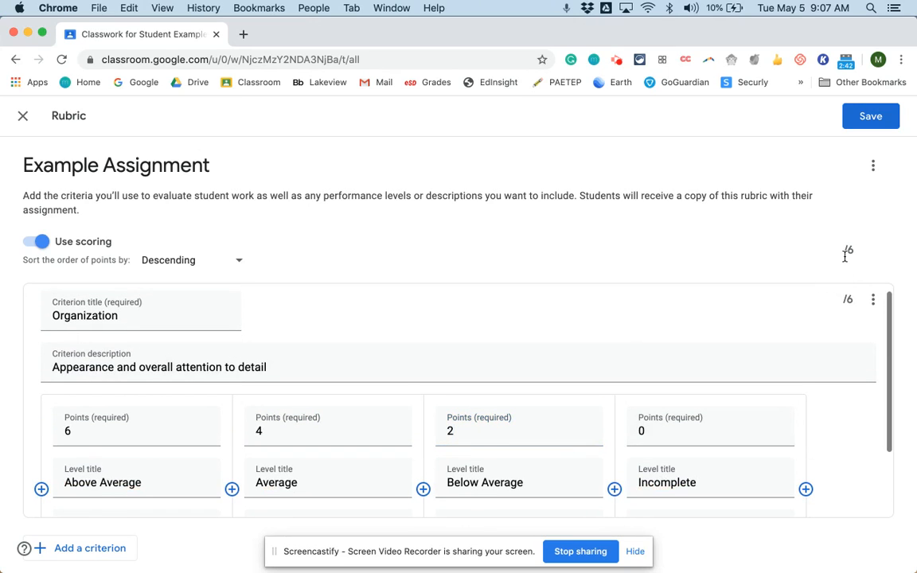
Step: Review the levels of the Organization criterion and save the rubric to the assignment
scroll(279, 358, down, 3)
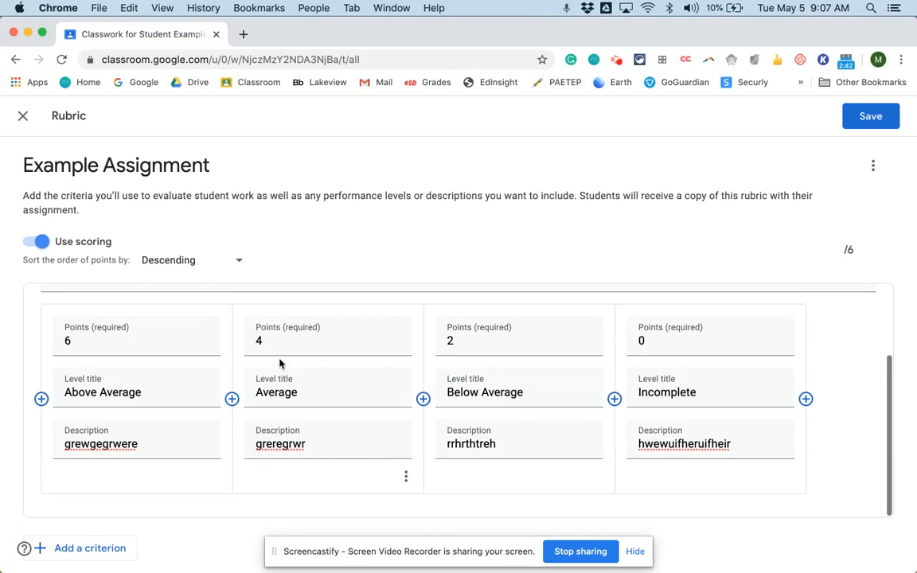
scroll(630, 418, up, 2)
click(628, 411)
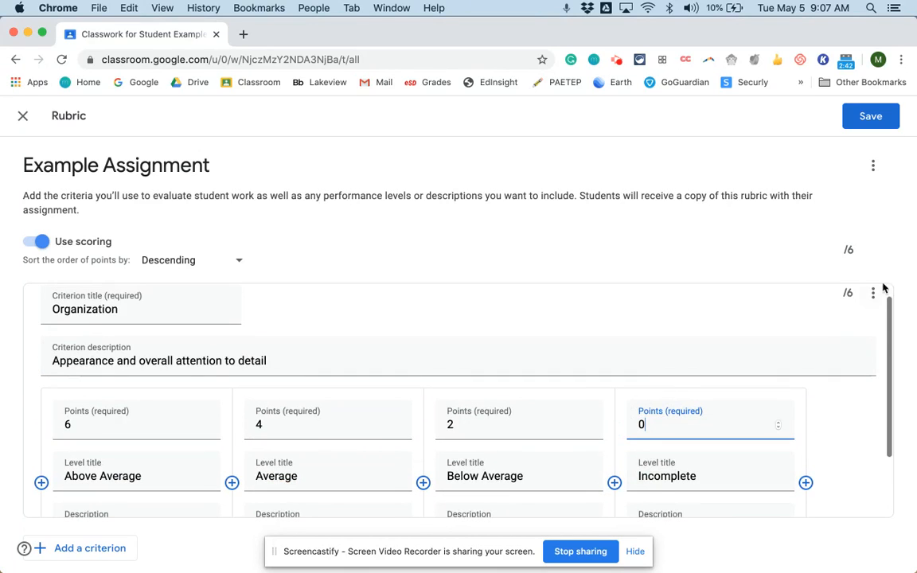
click(864, 116)
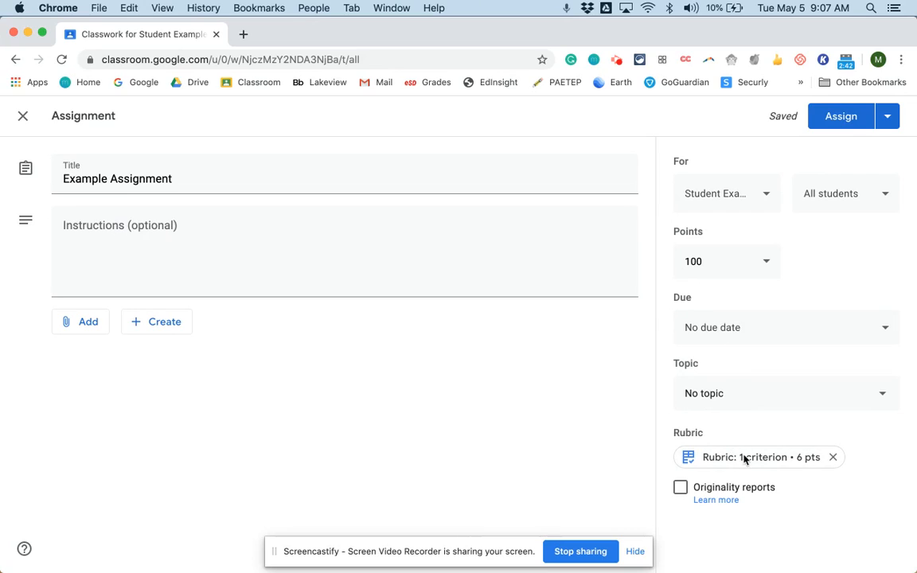
Step: Attach "Test 1 - Untitled document" from Google Drive to the assignment and set it to make a copy for each student
click(69, 321)
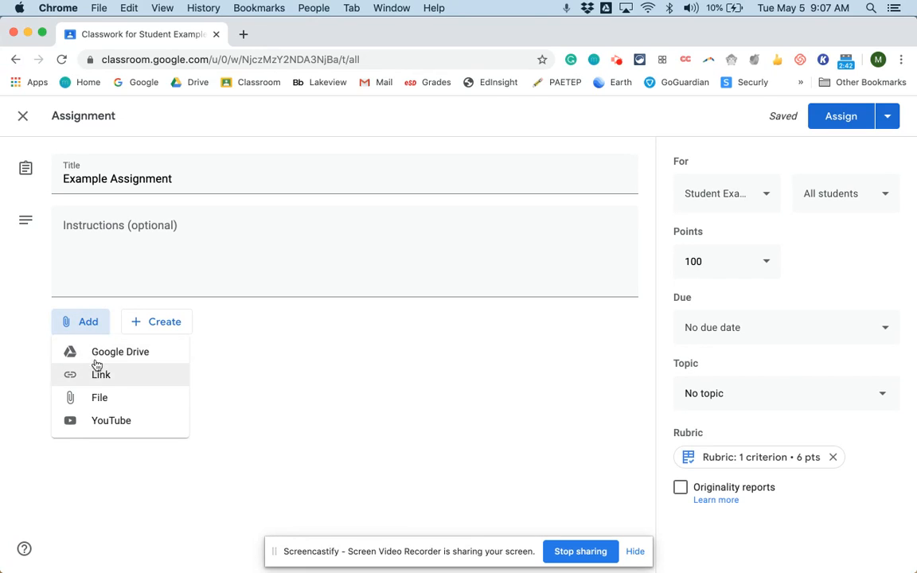
click(95, 357)
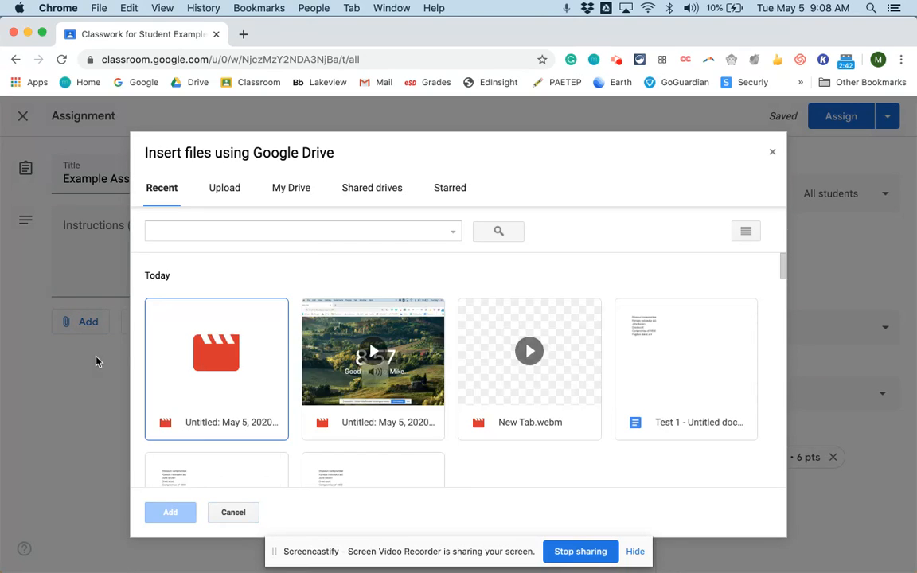
scroll(445, 318, down, 2)
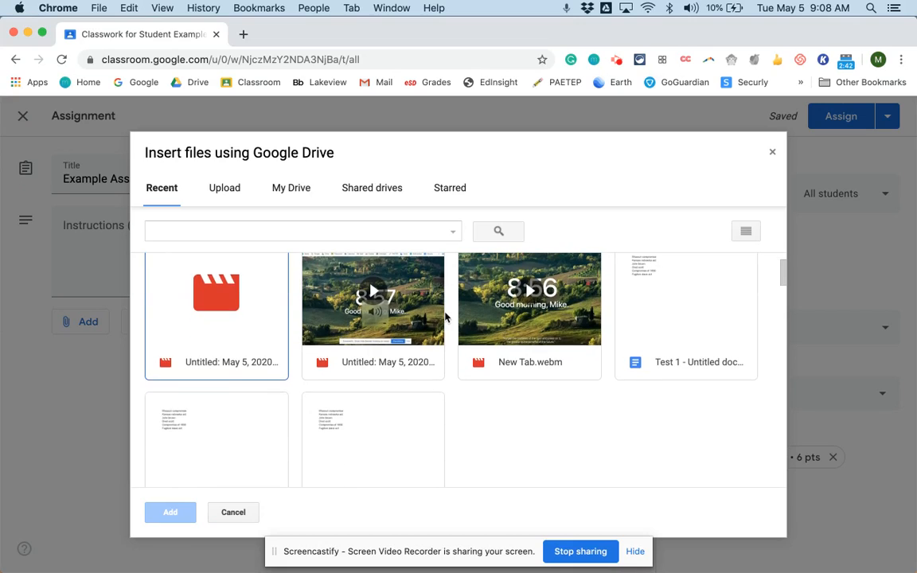
click(731, 307)
click(172, 513)
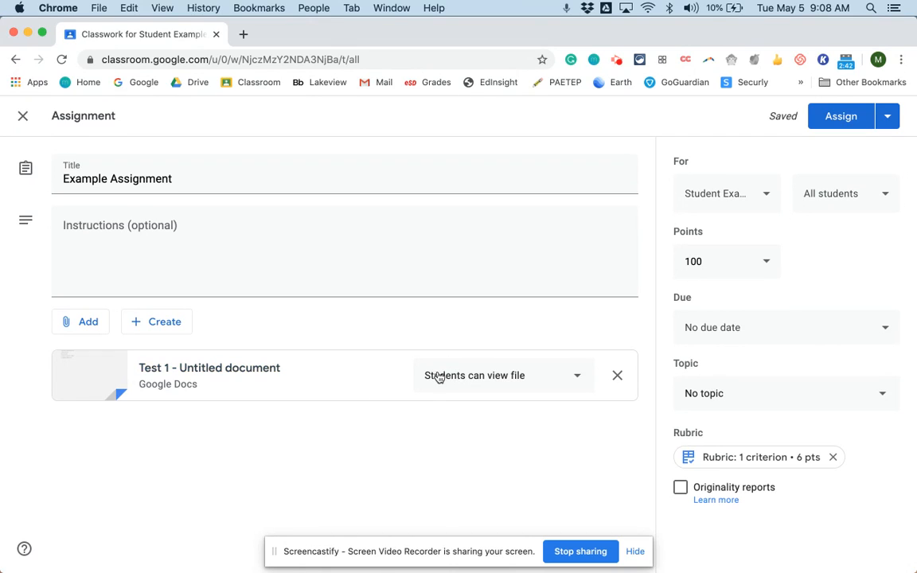
click(448, 376)
click(460, 444)
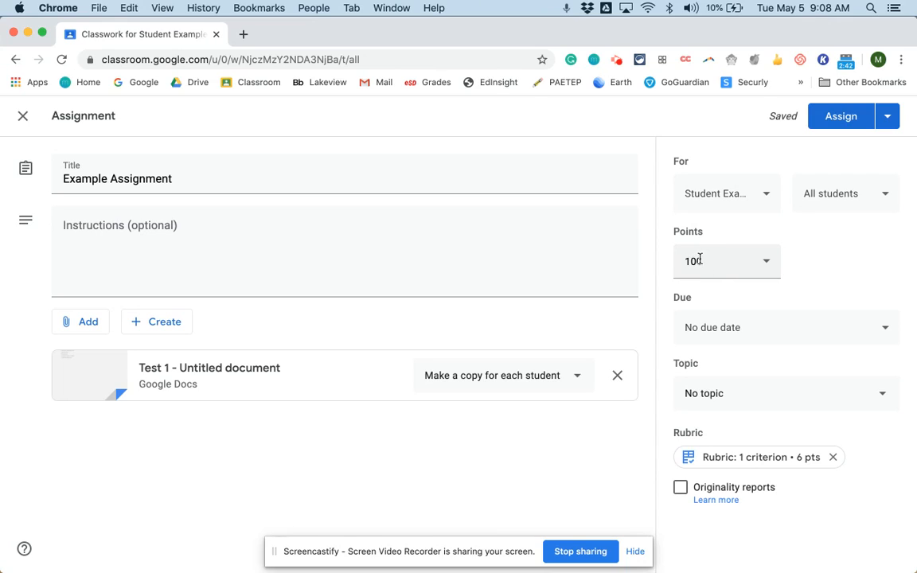
Step: Assign Example Assignment to the class and open Google Classroom in a new tab with the test student account
click(820, 119)
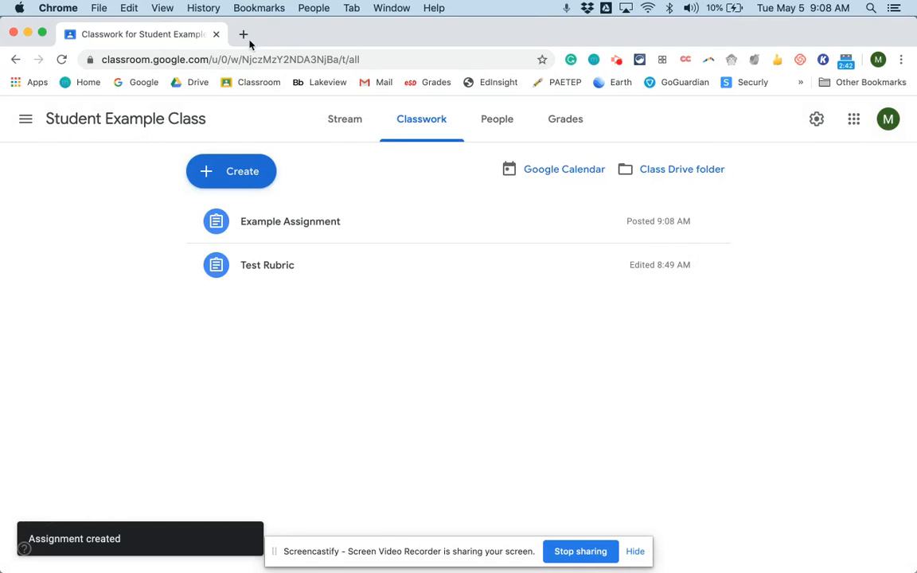
click(243, 34)
click(258, 82)
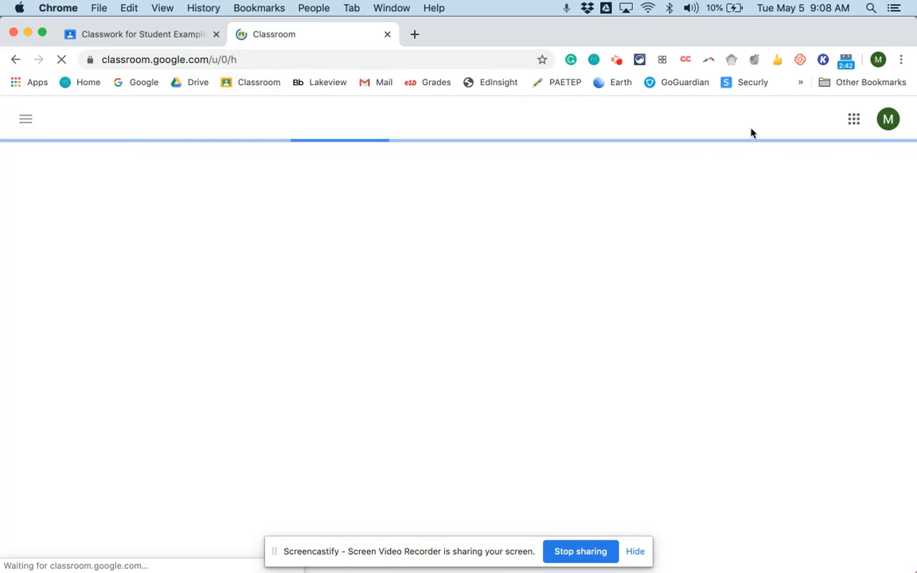
click(887, 118)
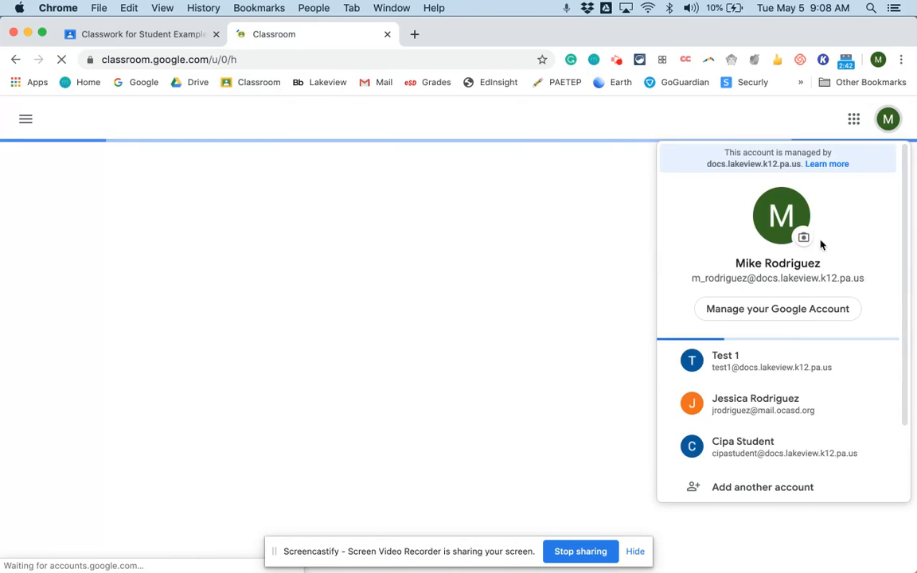
click(706, 362)
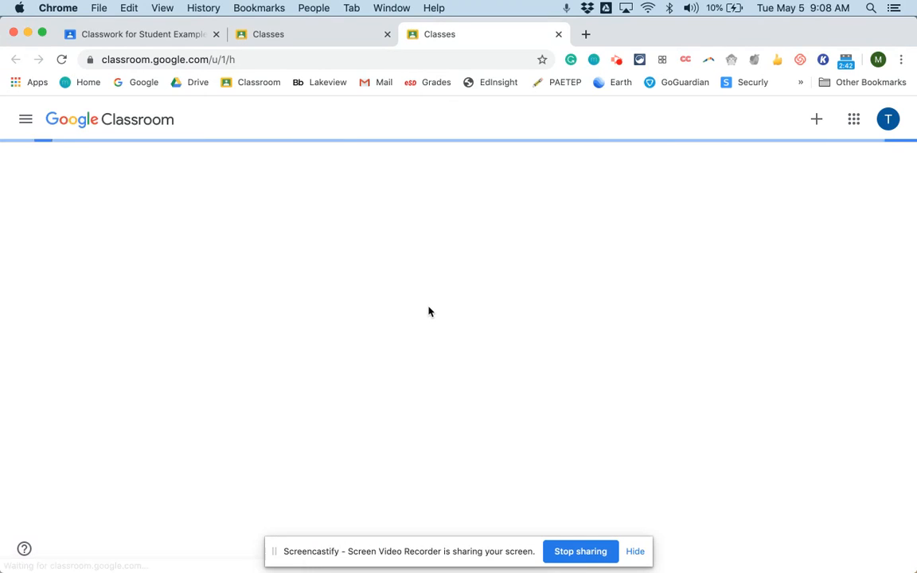
Step: Open Example Assignment in Student Example Class as the student and turn in the attached document
click(135, 177)
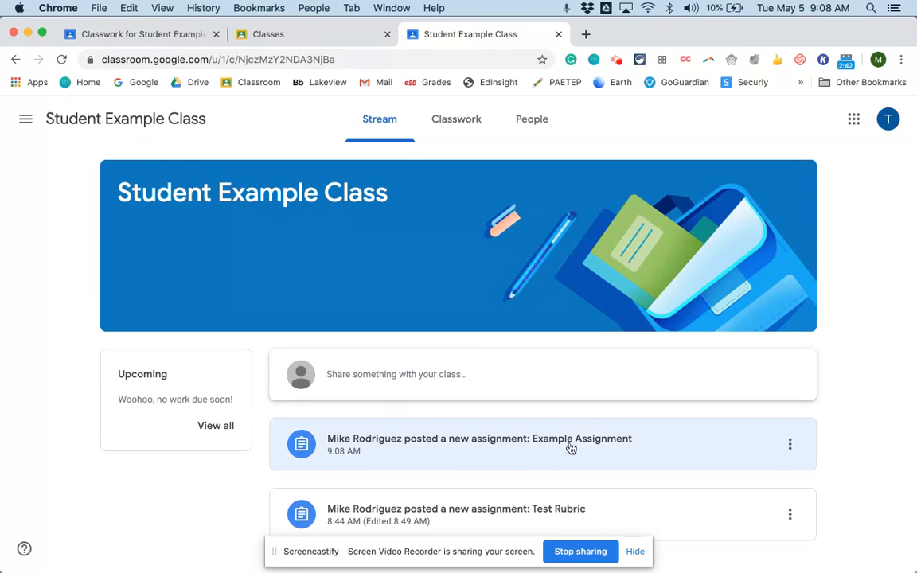
click(468, 451)
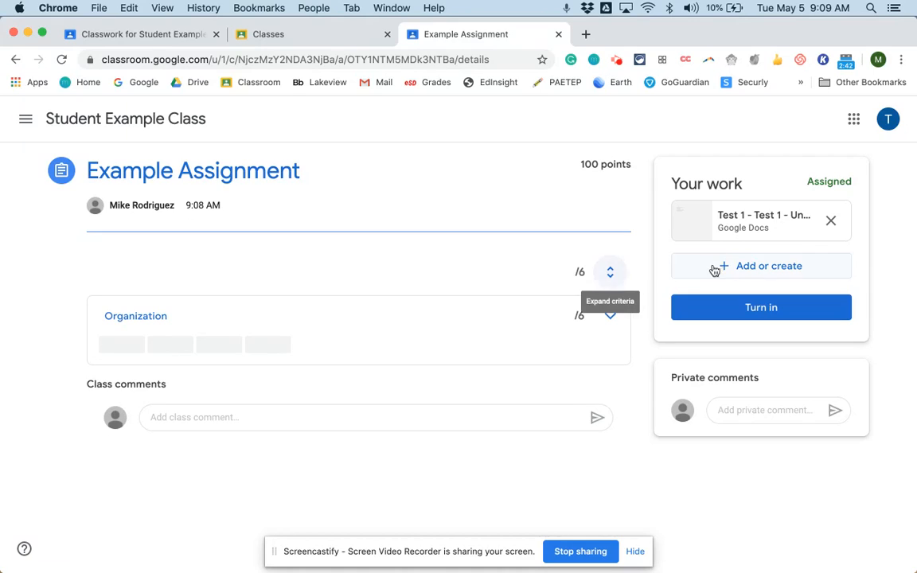
click(749, 306)
click(585, 393)
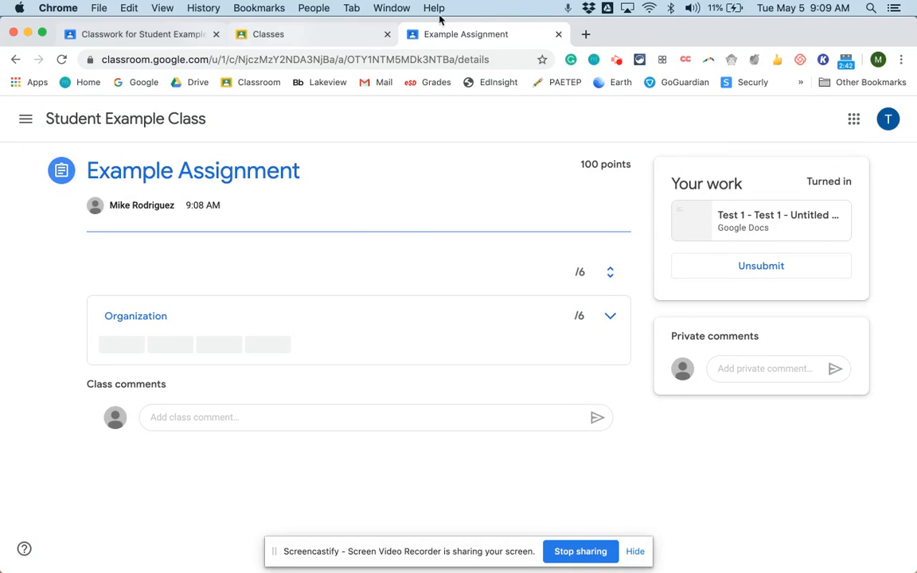
Step: Close the student view and the extra Classes page, and reload the teacher's Classwork page for Student Example Class
click(558, 35)
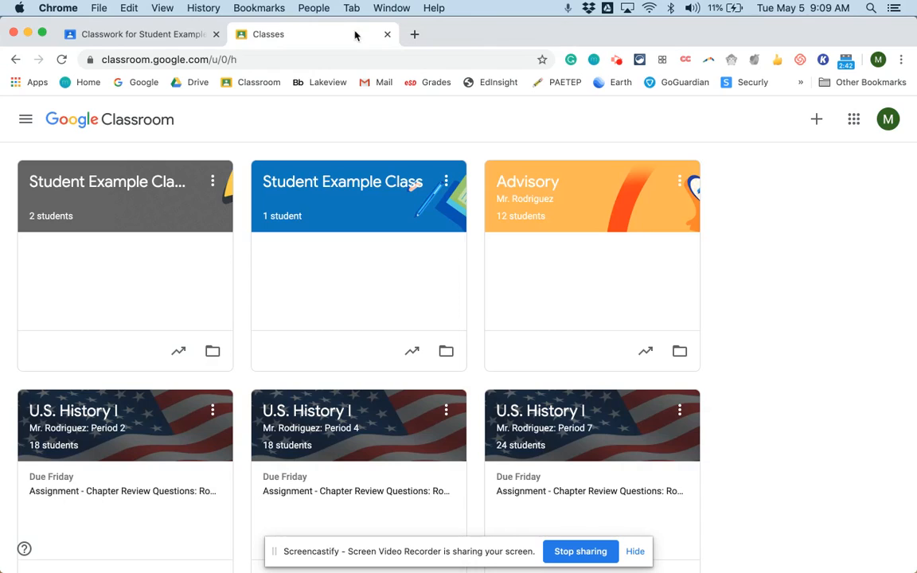
click(142, 35)
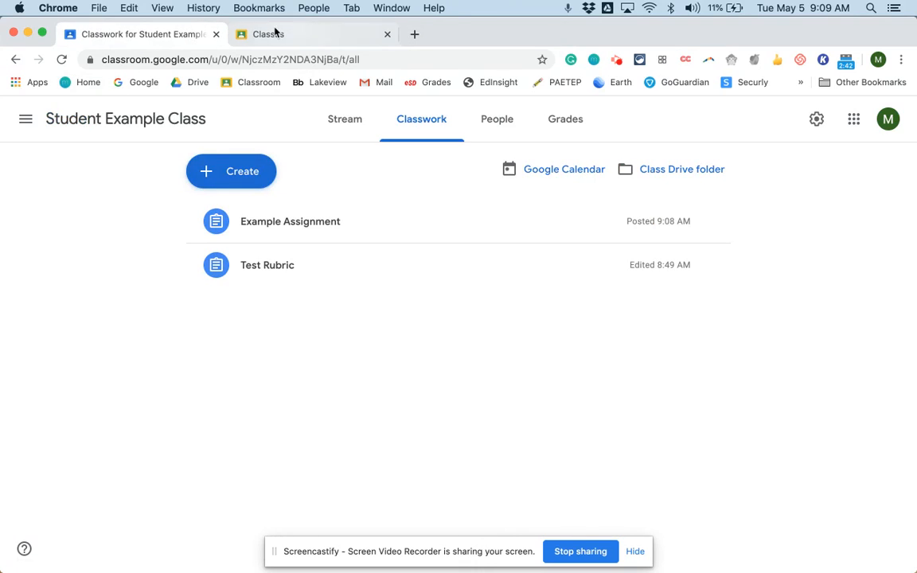
click(61, 61)
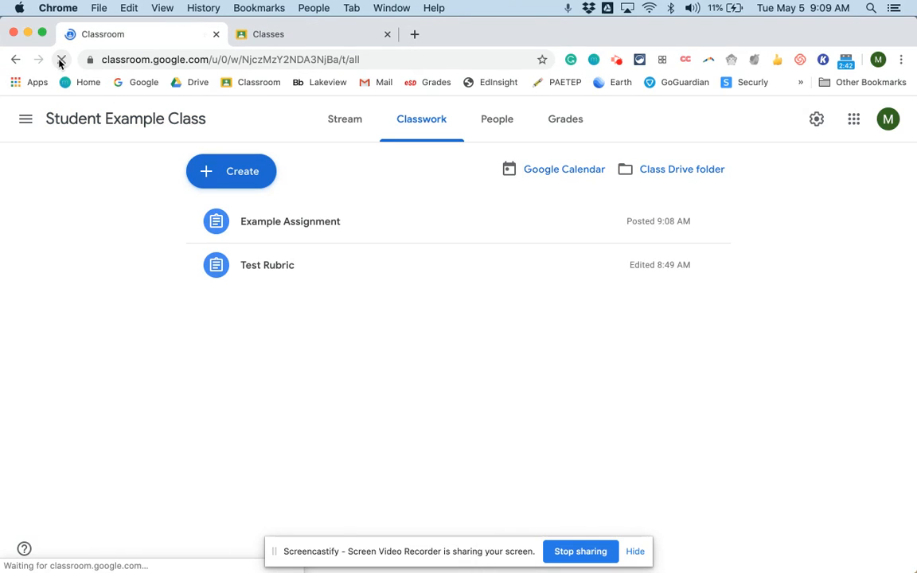
click(319, 35)
click(388, 35)
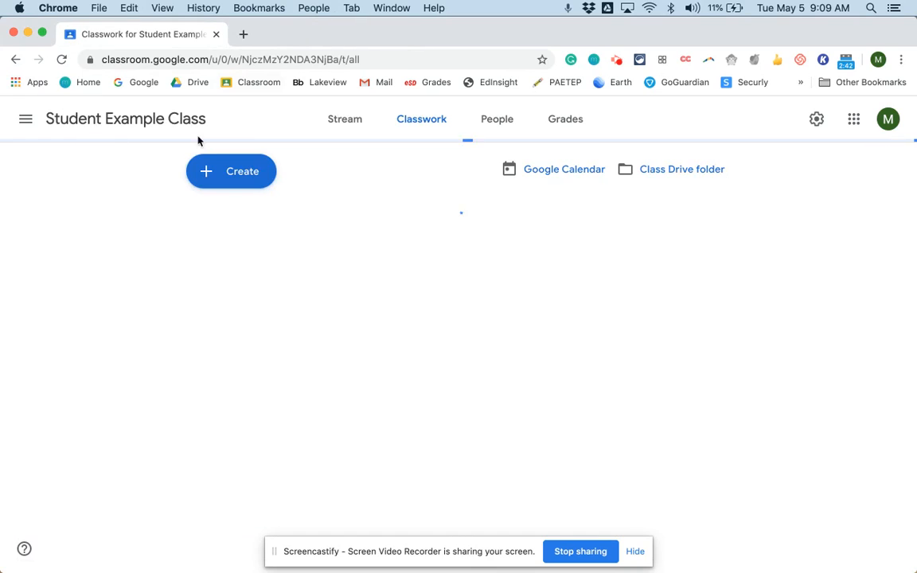
Step: Open the test student's turned-in document for Example Assignment in the grading view and look through it
click(313, 228)
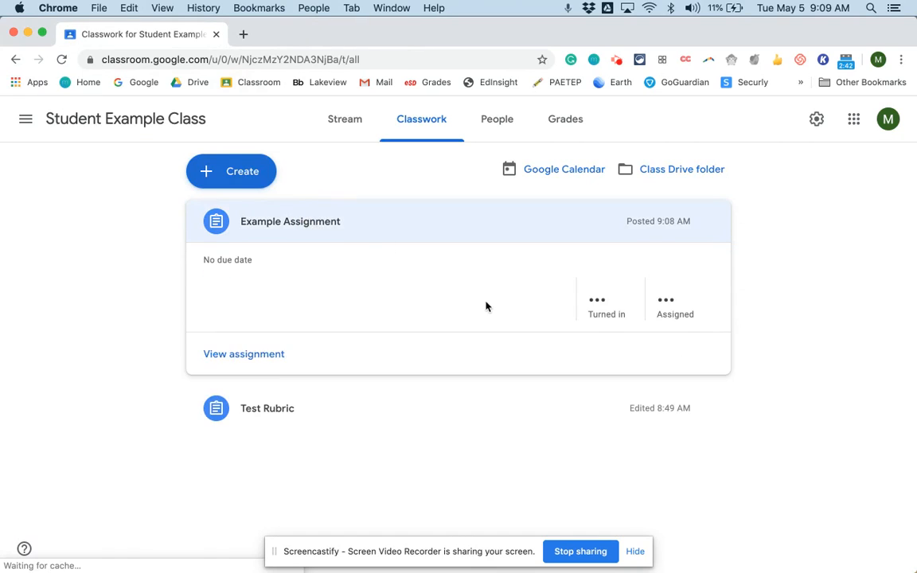
click(608, 308)
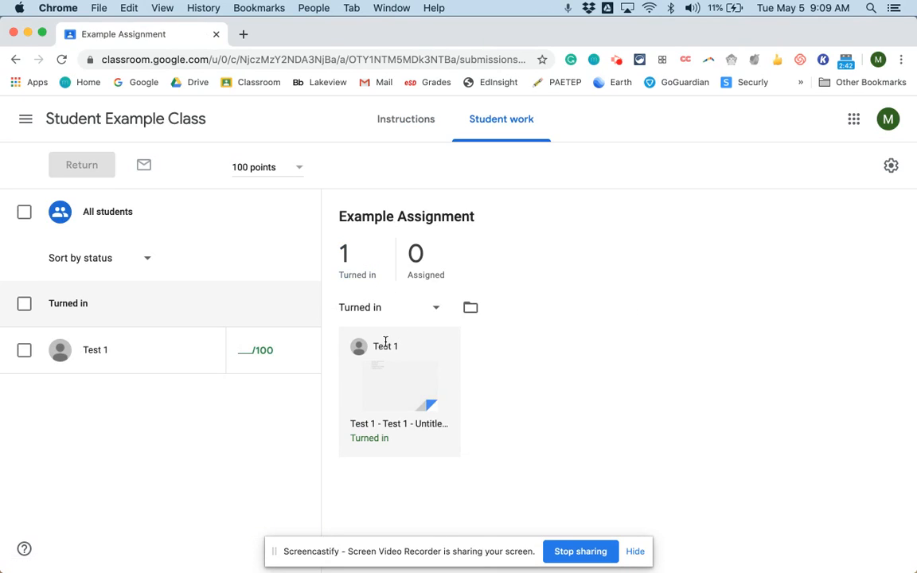
click(398, 395)
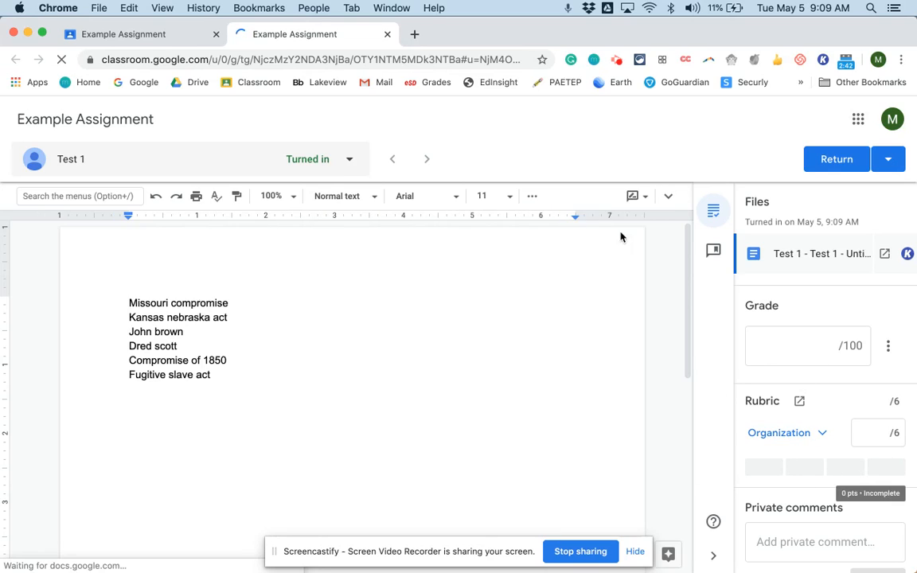
scroll(219, 297, down, 5)
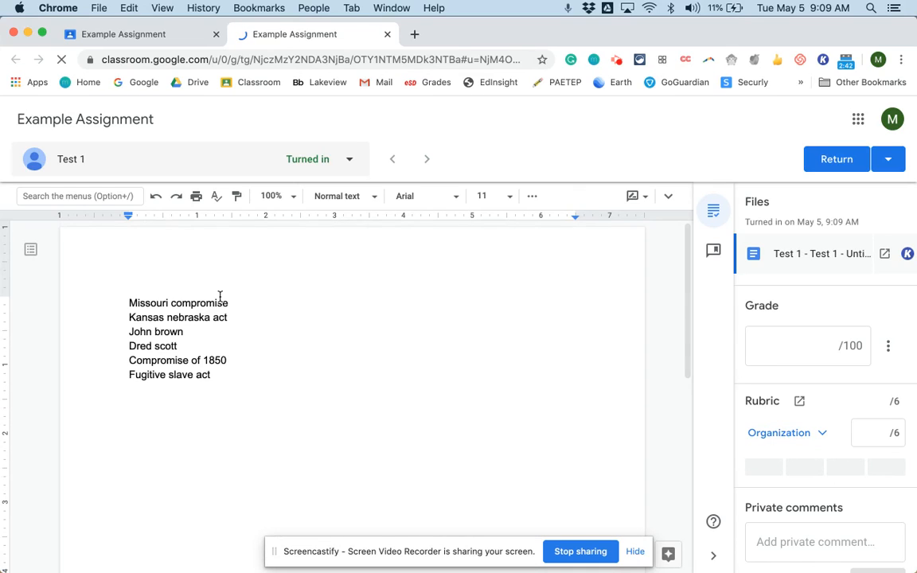
scroll(220, 296, down, 2)
scroll(220, 296, up, 2)
Step: Expand the Organization criterion and try rating the work Average, Above Average and Below Average using the detailed level descriptions
click(793, 435)
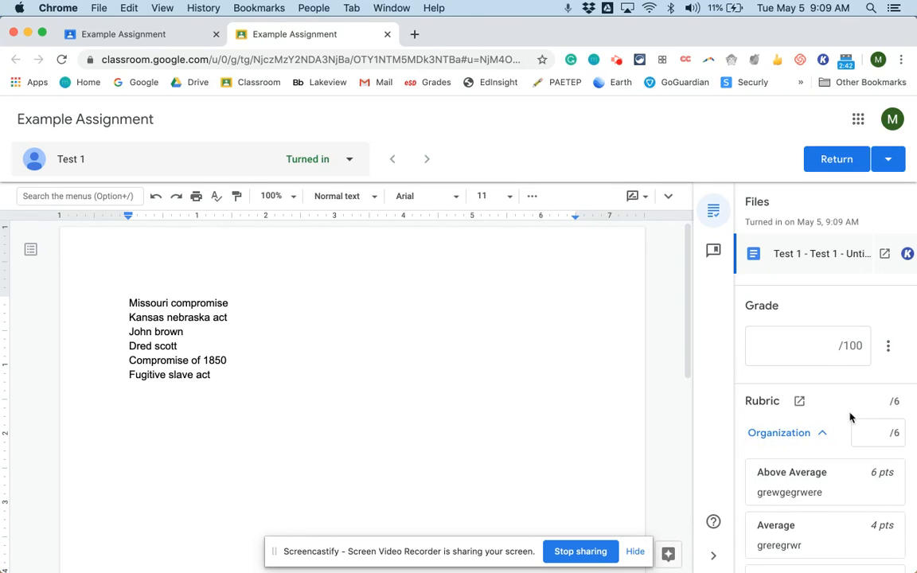
scroll(810, 489, down, 2)
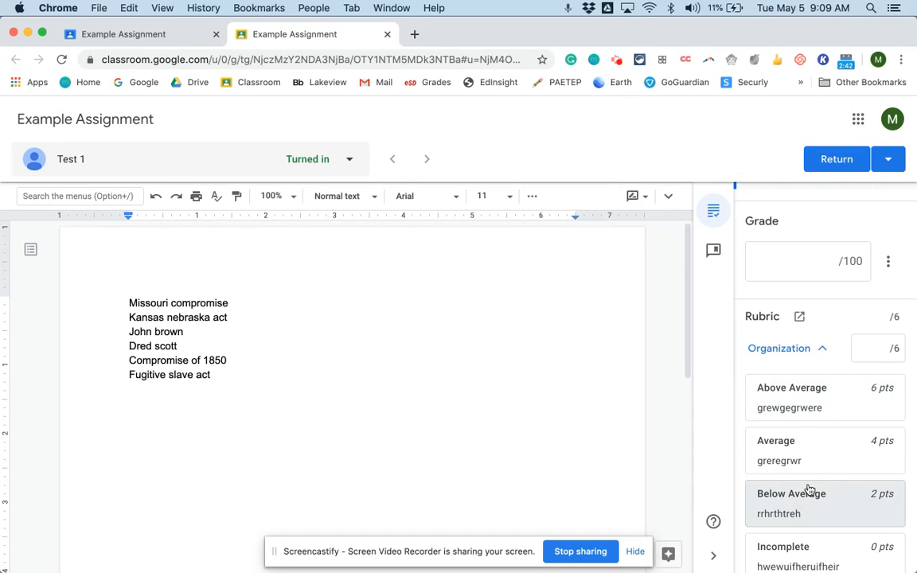
click(786, 440)
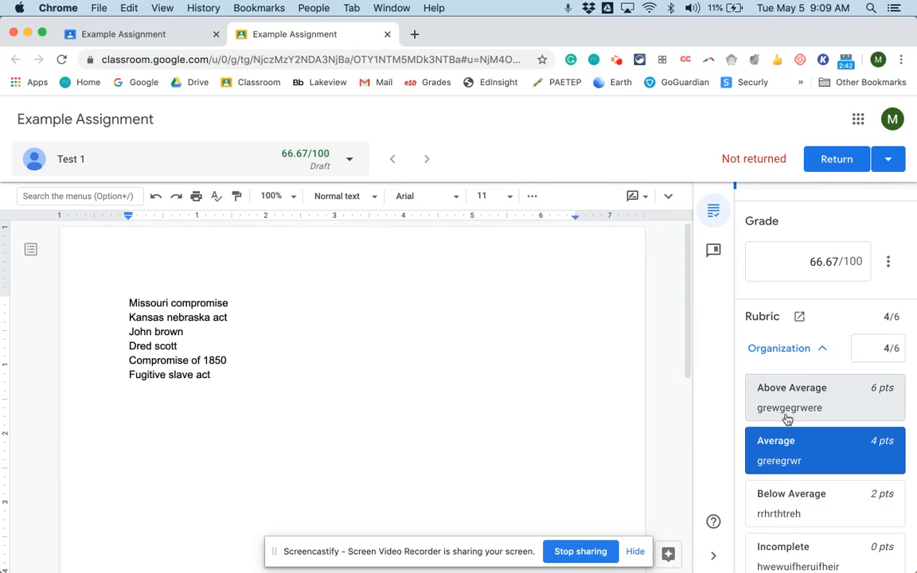
click(803, 390)
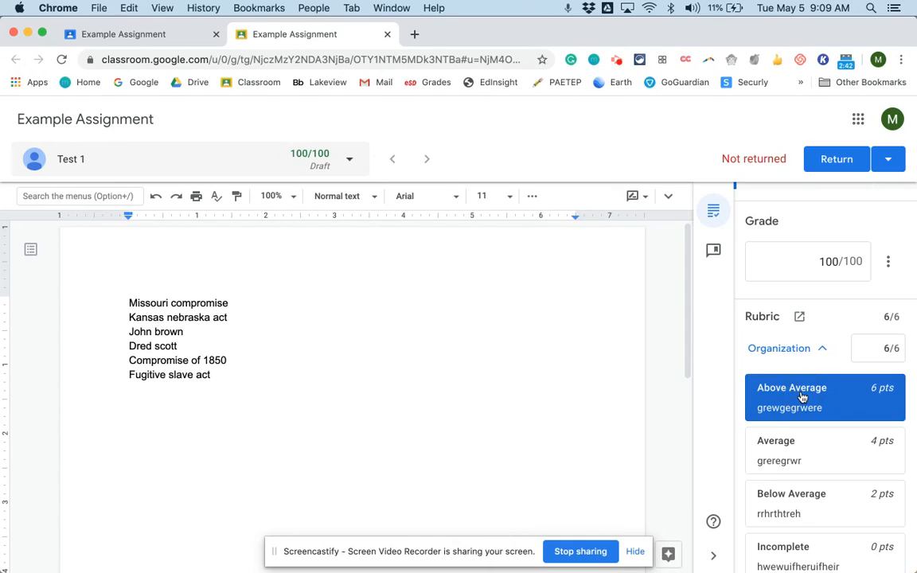
click(792, 350)
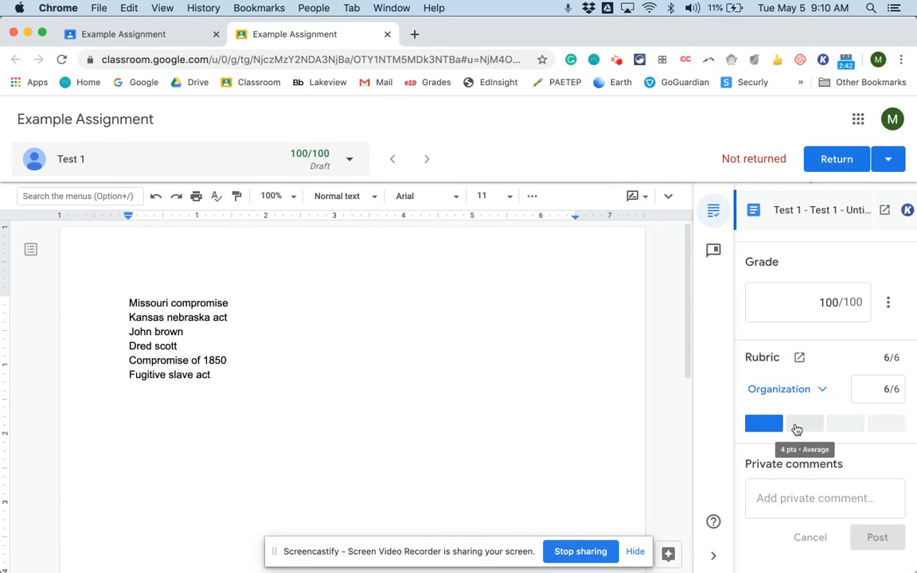
click(799, 394)
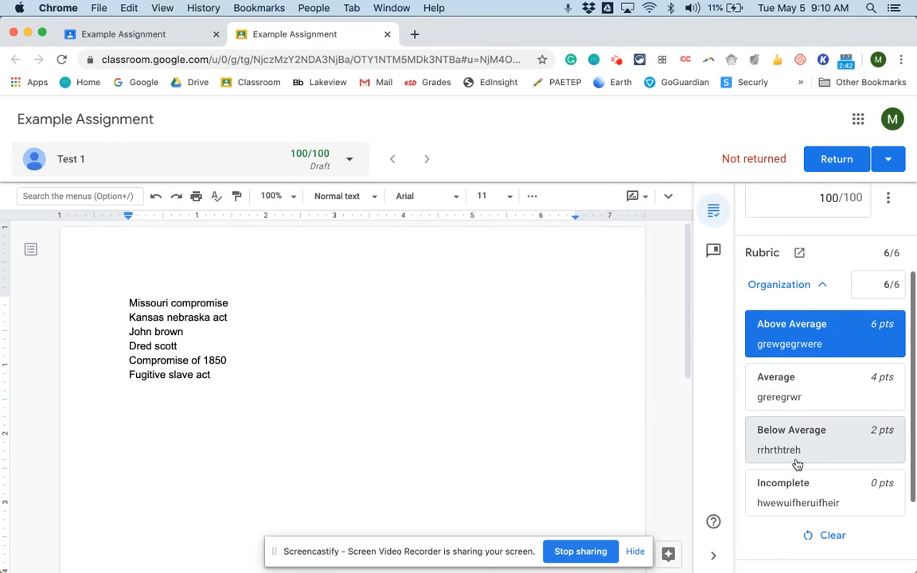
click(794, 442)
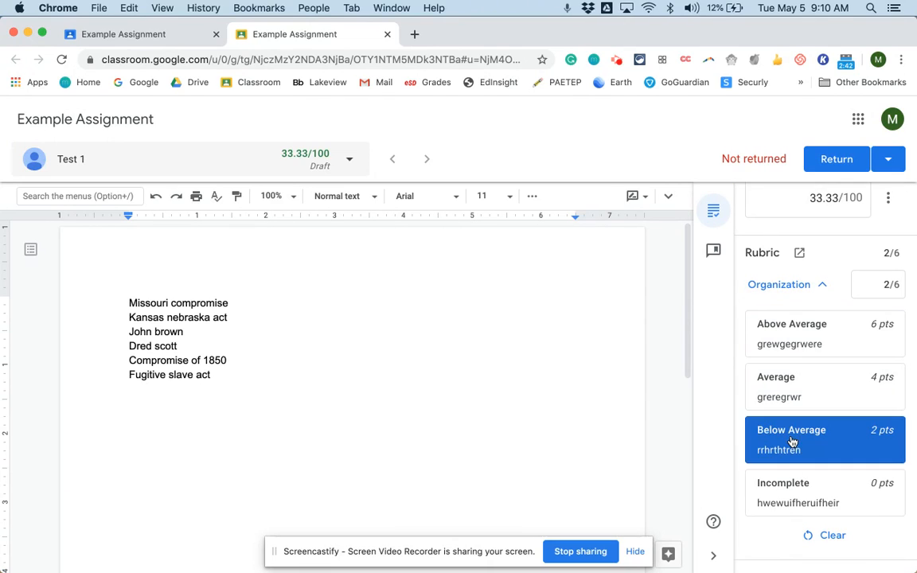
click(778, 378)
scroll(776, 376, up, 1)
click(768, 335)
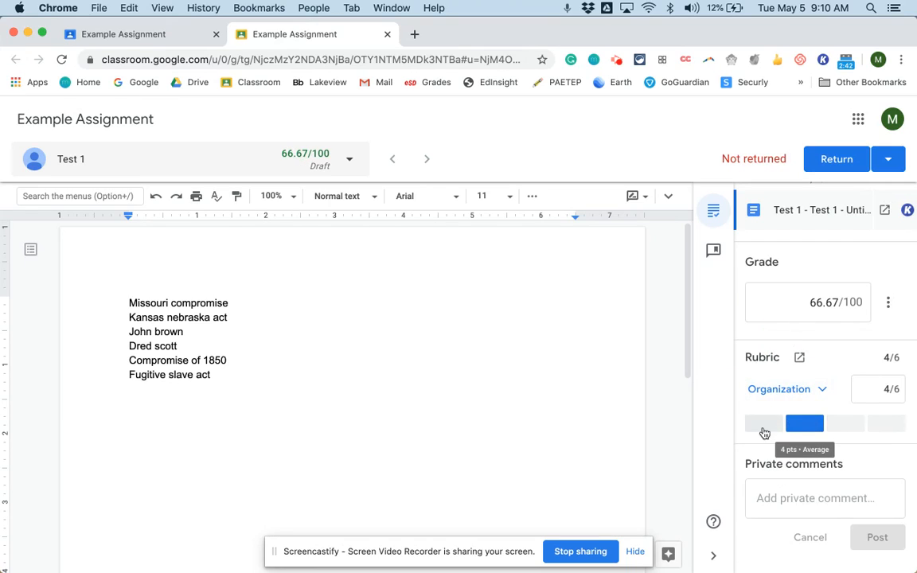
Step: Try each Organization level from Above Average to Incomplete in the collapsed rubric to compare the resulting grades
click(849, 426)
click(879, 426)
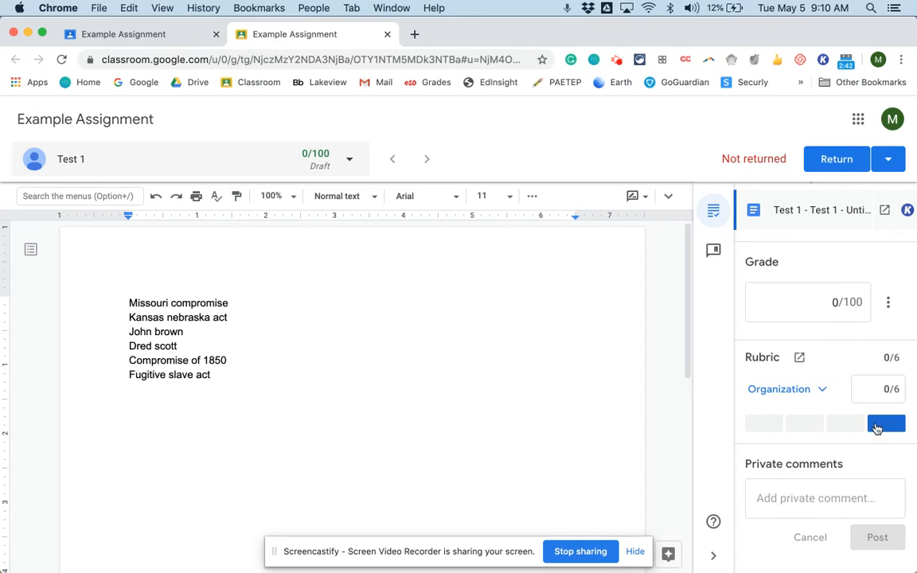
click(850, 429)
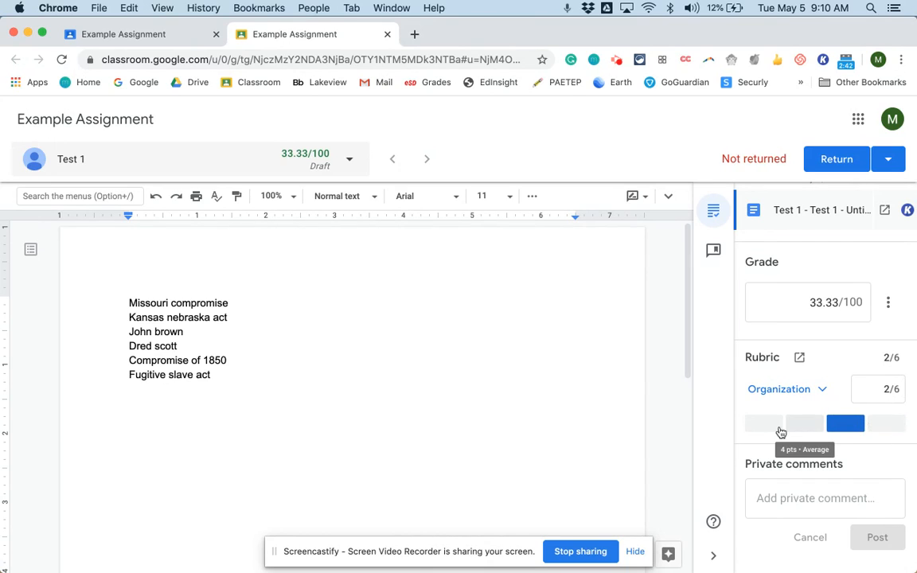
click(766, 426)
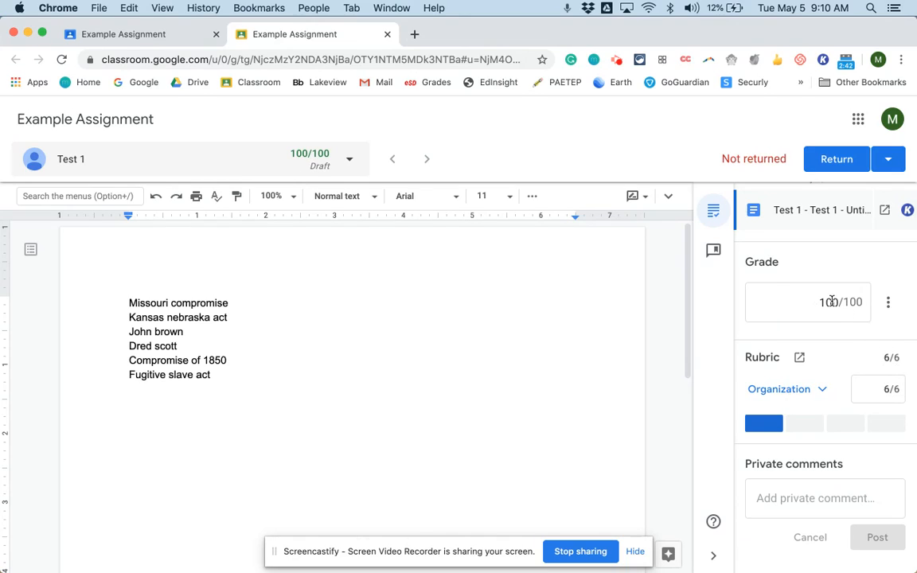
click(806, 424)
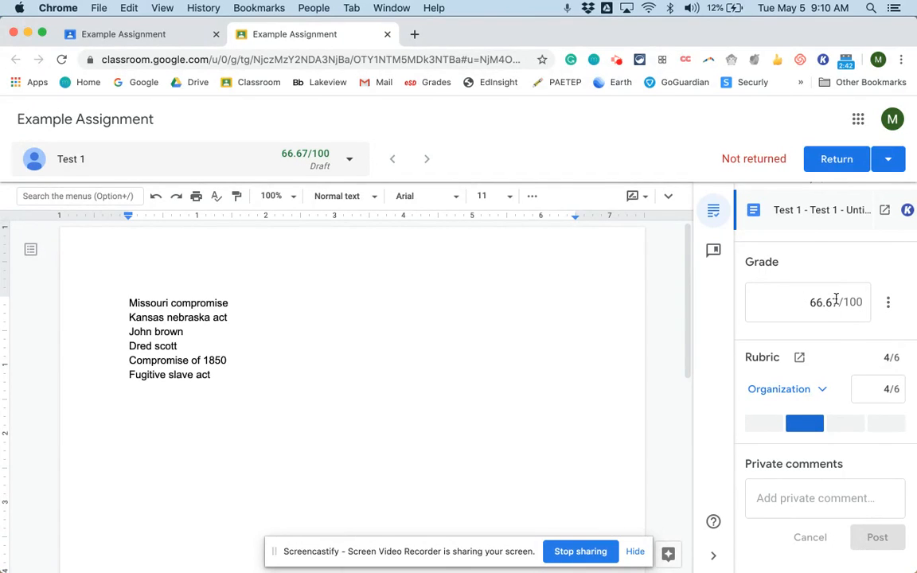
click(845, 424)
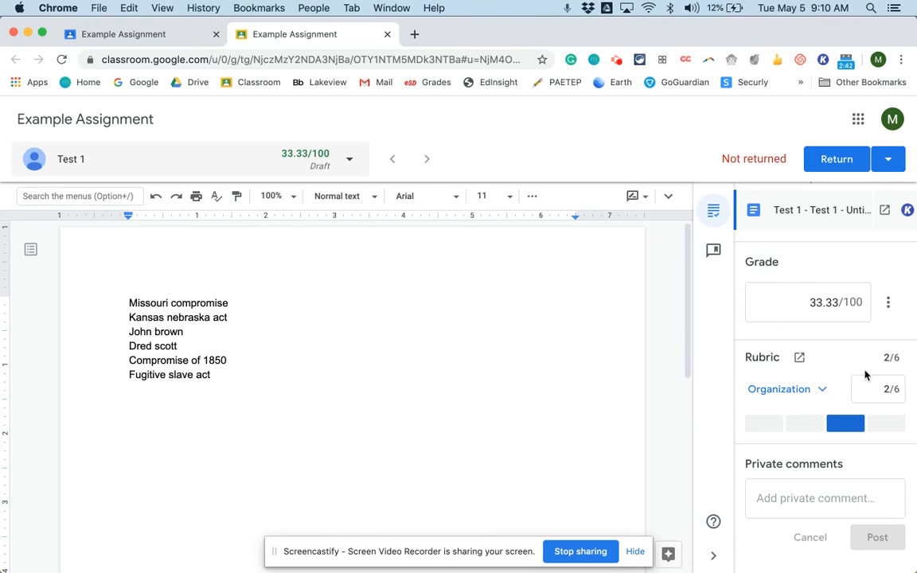
click(883, 425)
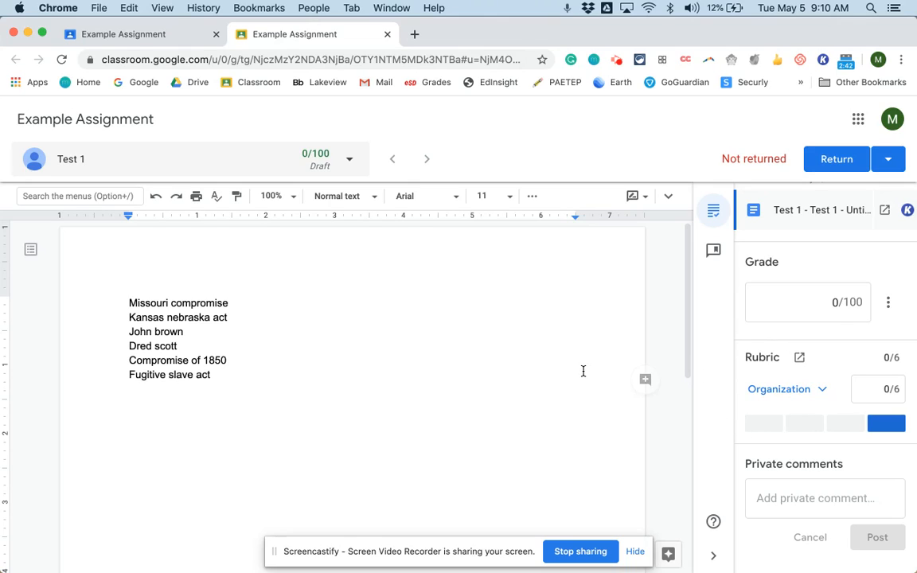
Step: Rate Organization as Average, 4 points, and return the graded work to the student
click(800, 422)
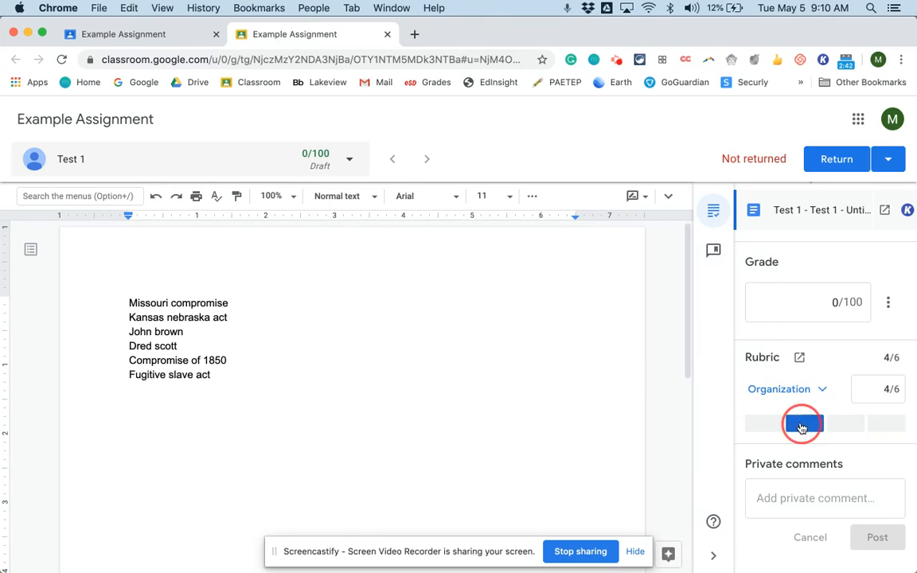
click(824, 165)
click(579, 390)
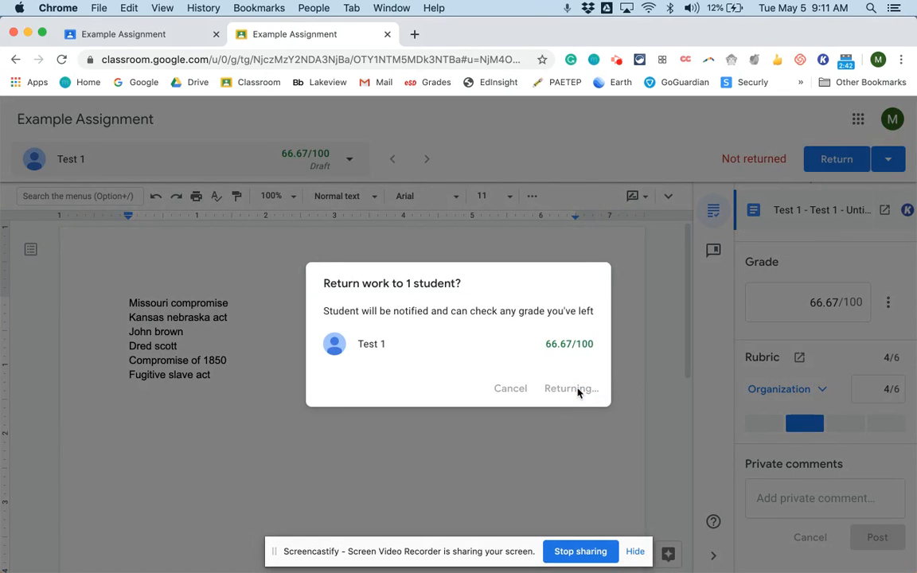